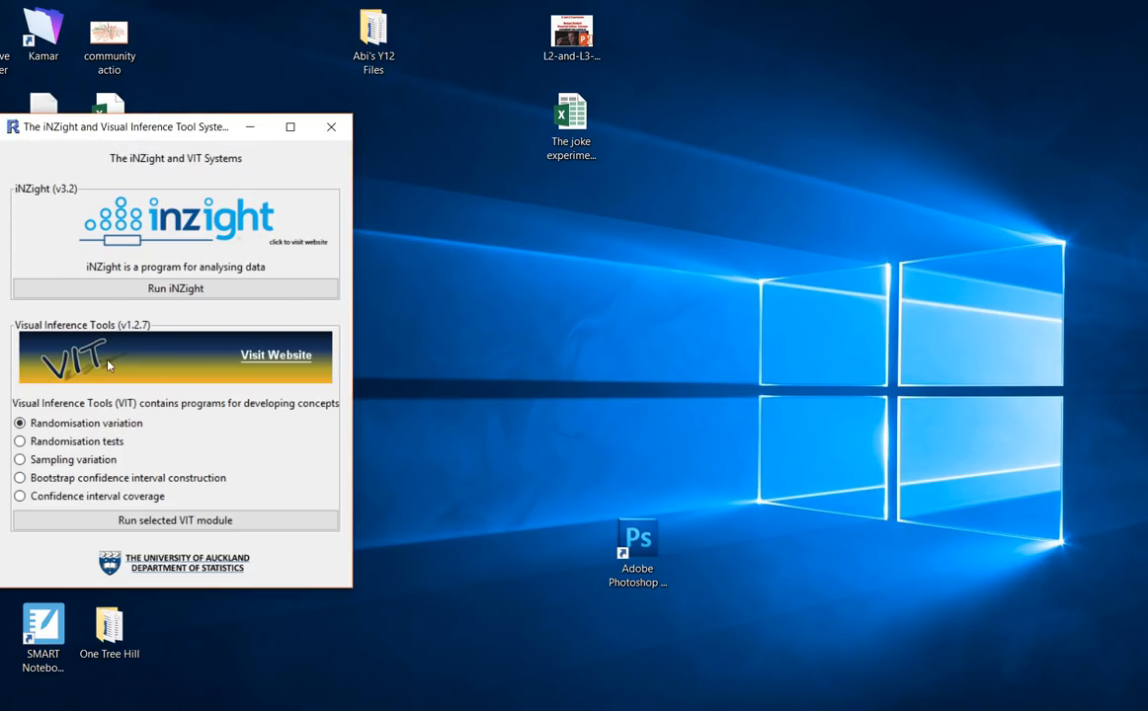
- Launch the VIT module for Bootstrap confidence interval construction and reposition its window on the desktop
left_click_drag(146, 133, 146, 91)
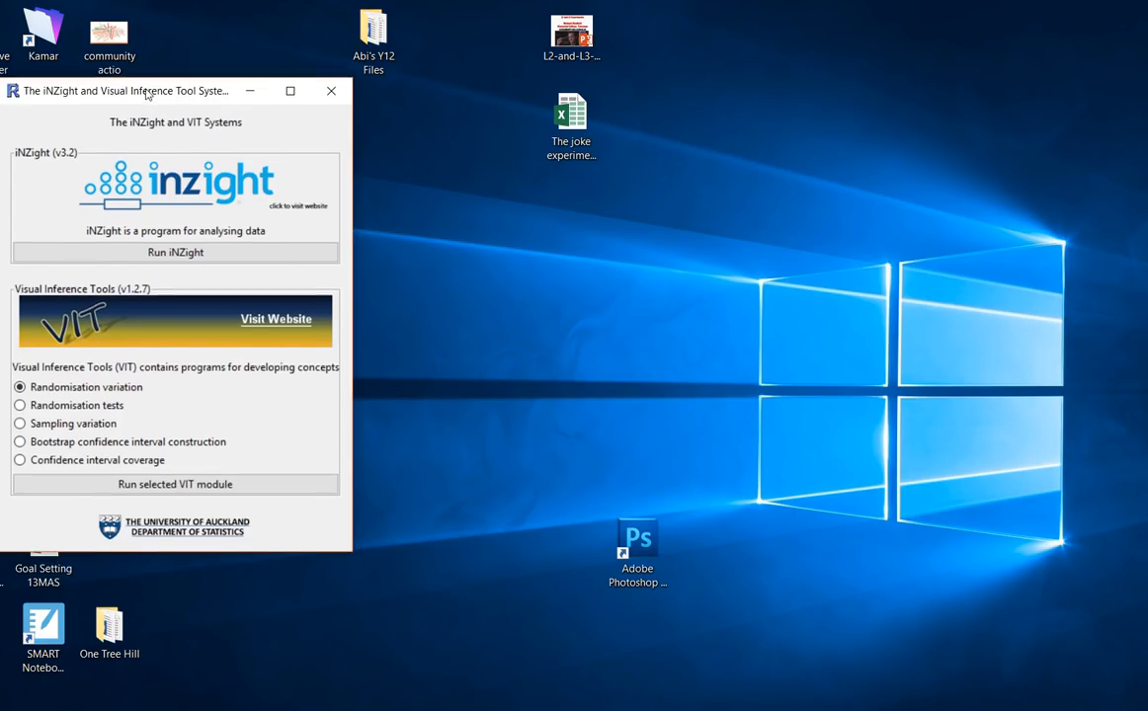
left_click(22, 439)
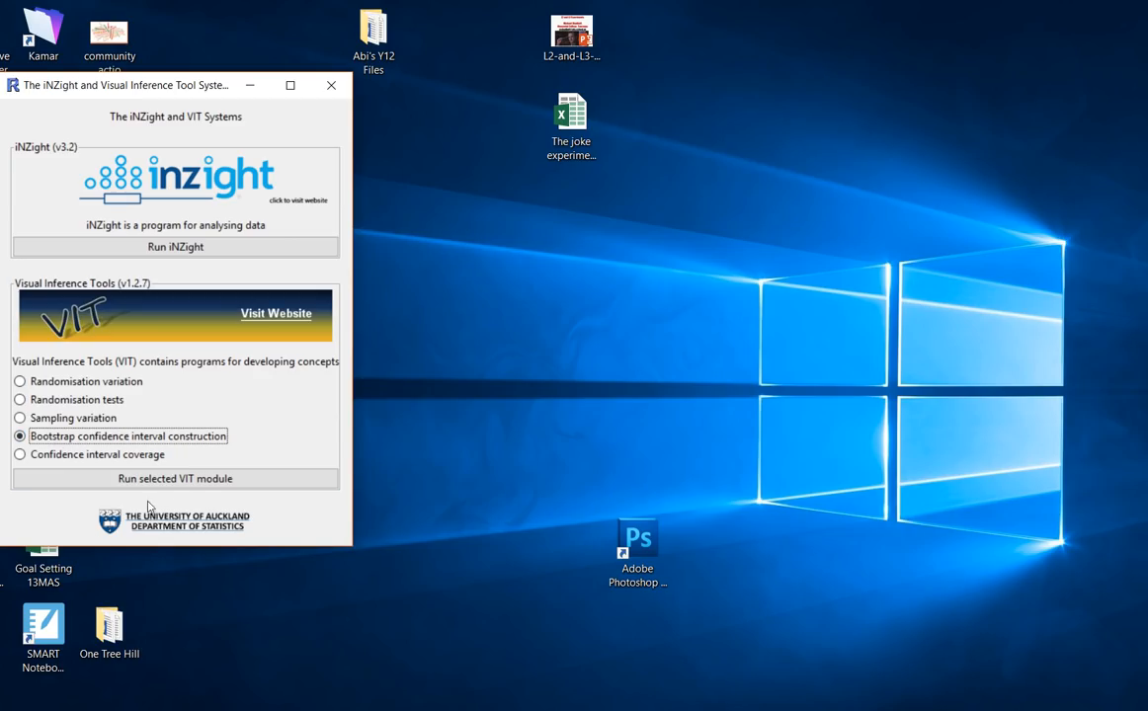
left_click(206, 484)
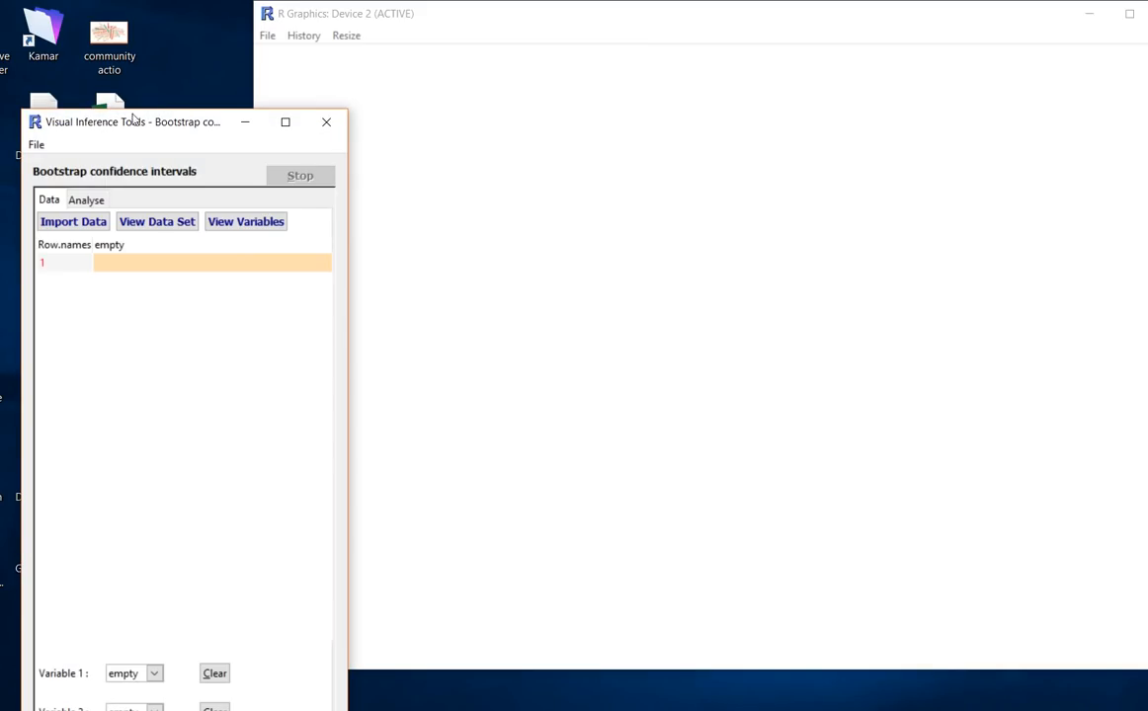
left_click_drag(131, 123, 123, 34)
- Import the data file small samplePay Equality Dataset.csv from the Desktop folder
left_click(55, 129)
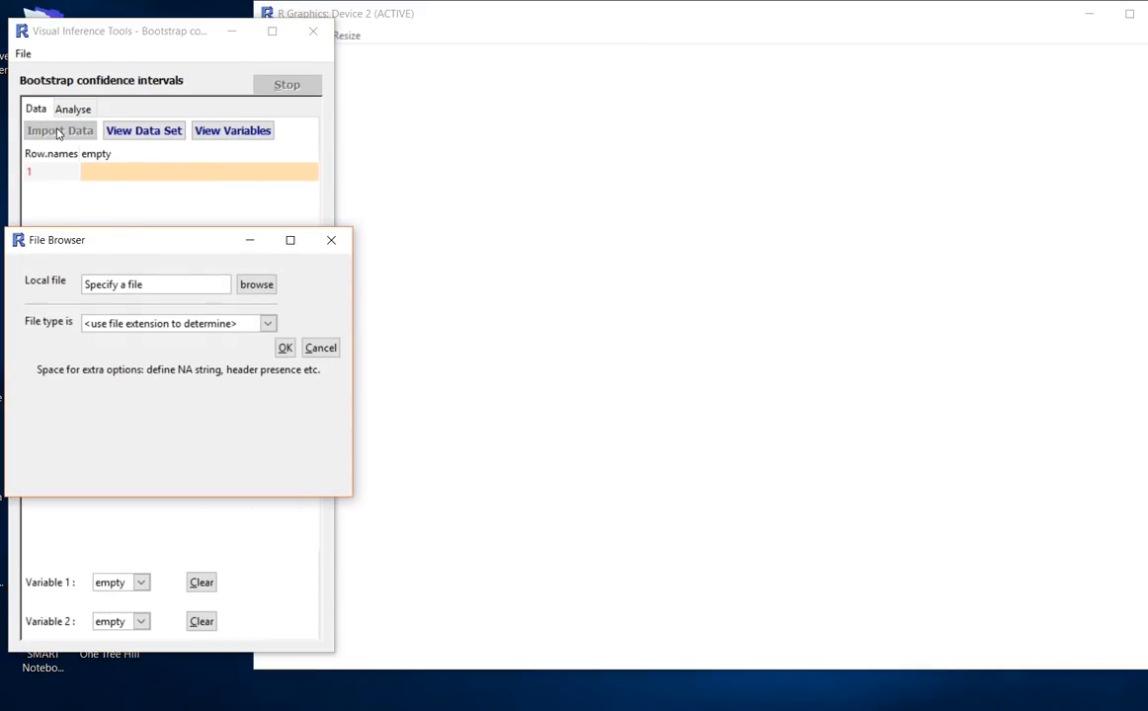
left_click(239, 285)
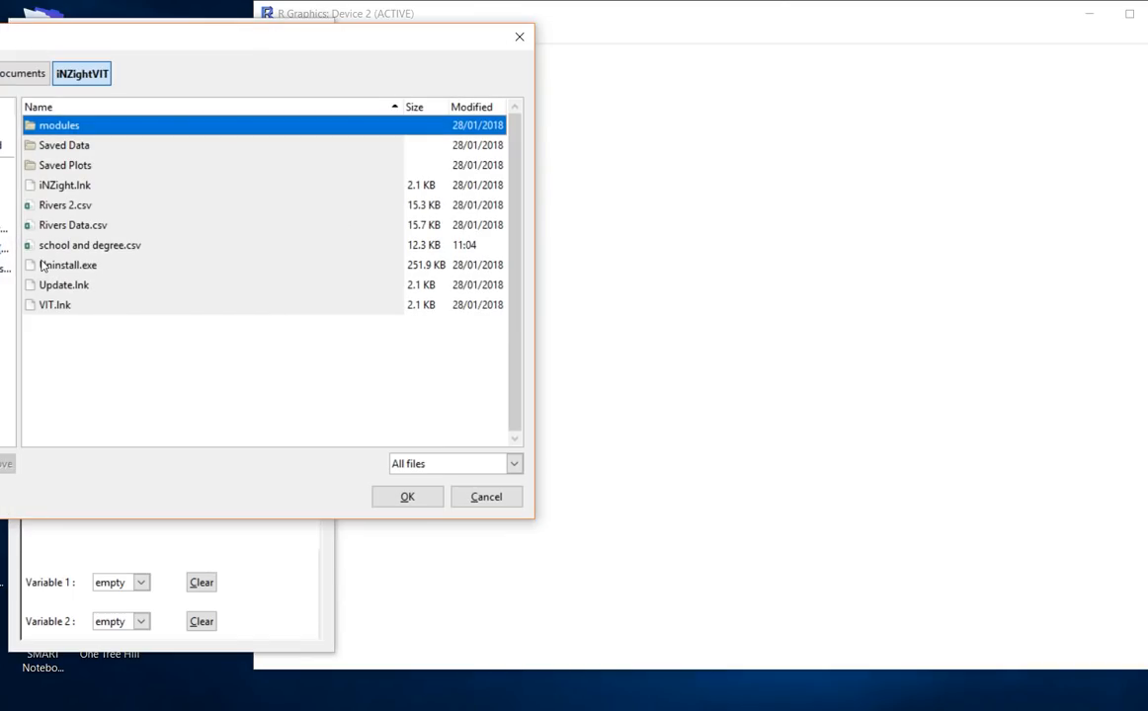
left_click(7, 188)
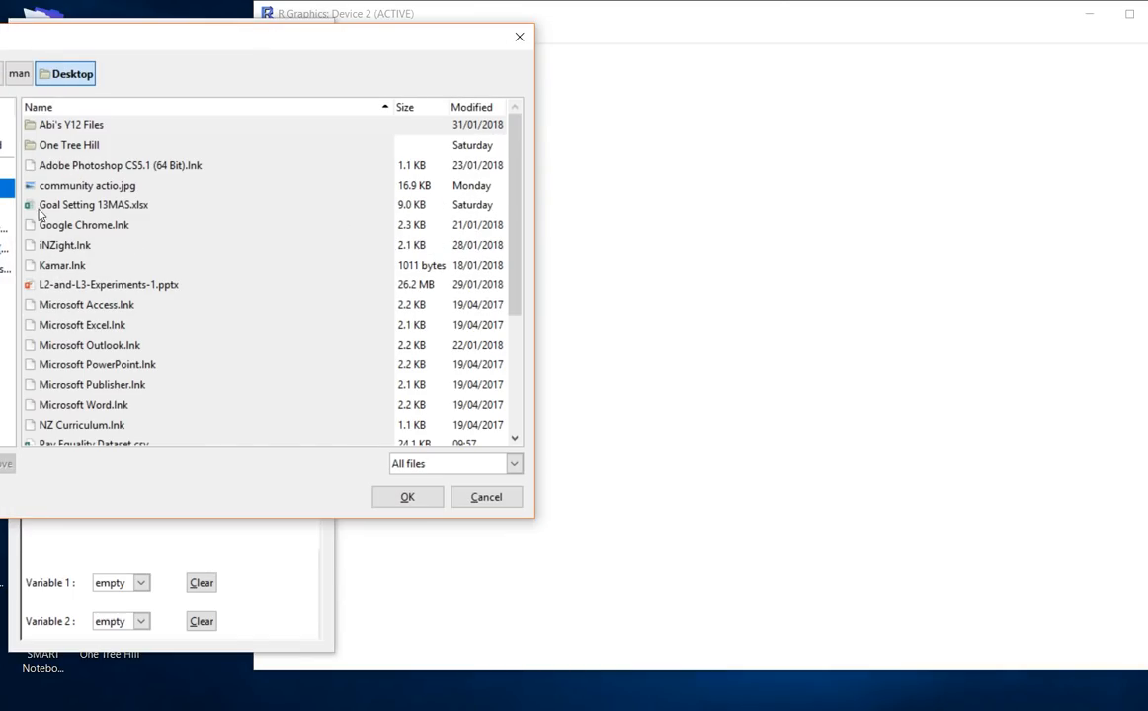
scroll(138, 226, "down", 3)
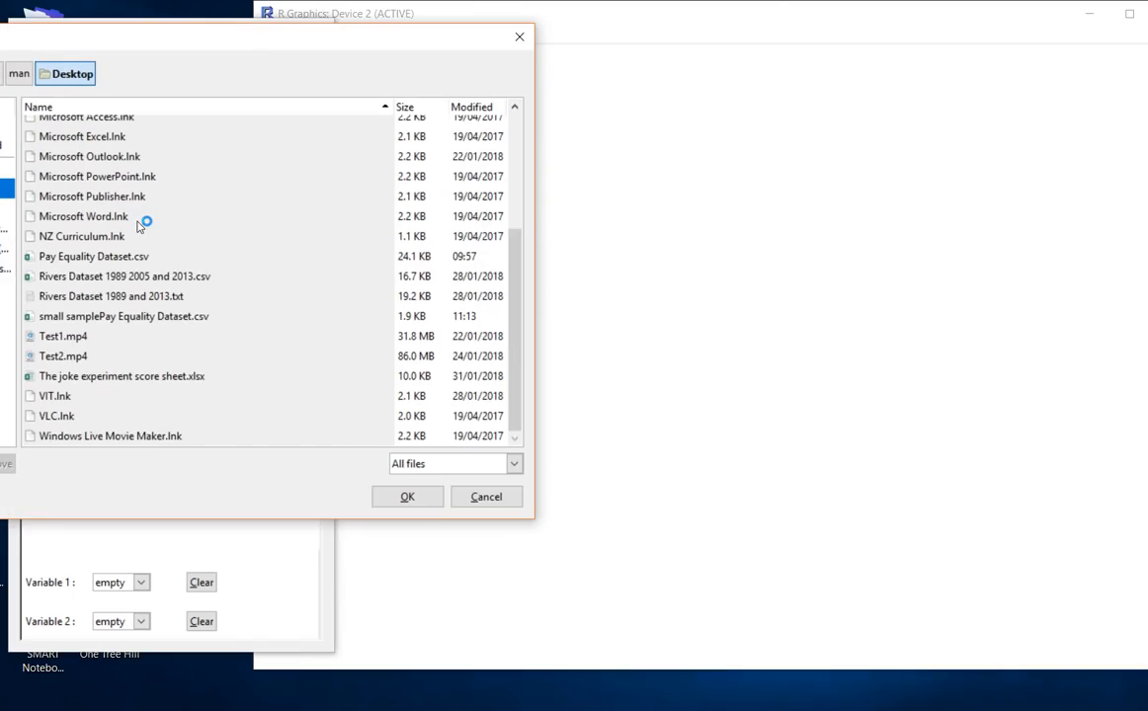
left_click(115, 318)
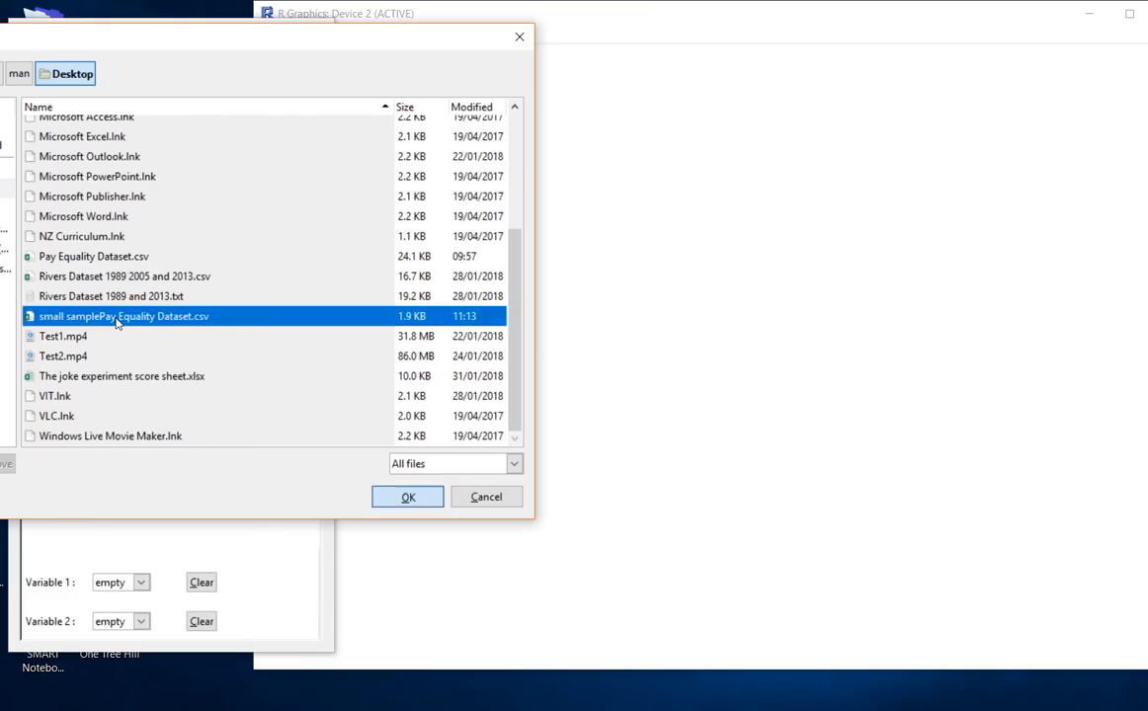
double_click(115, 319)
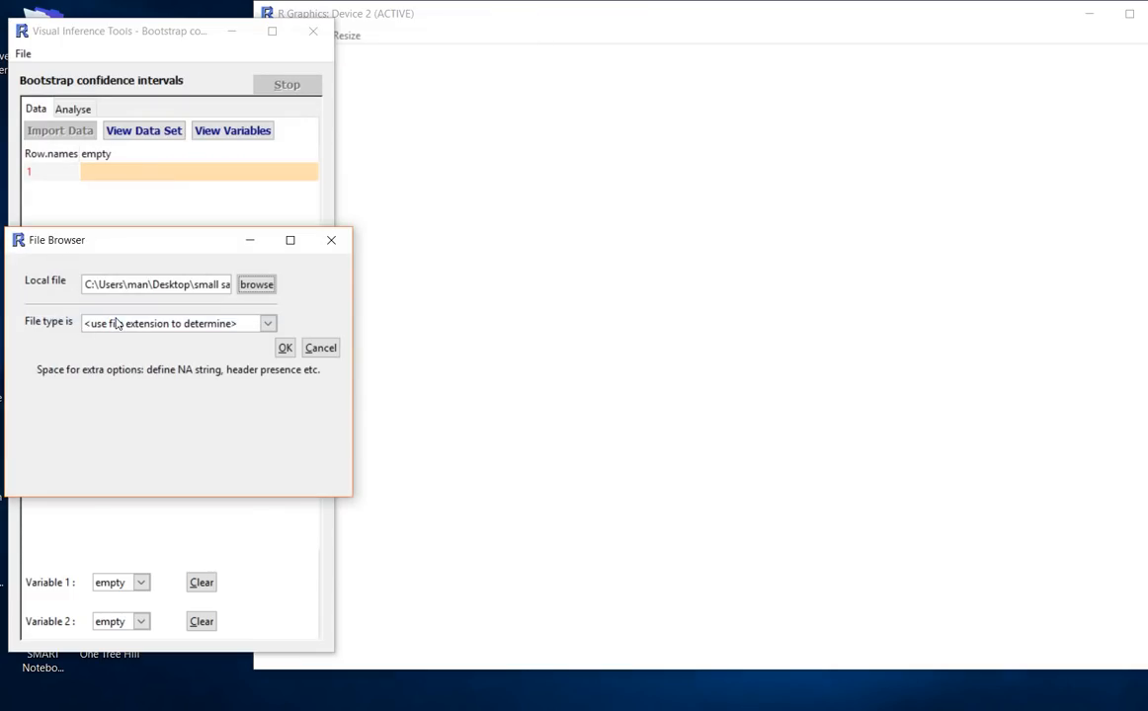
left_click(285, 349)
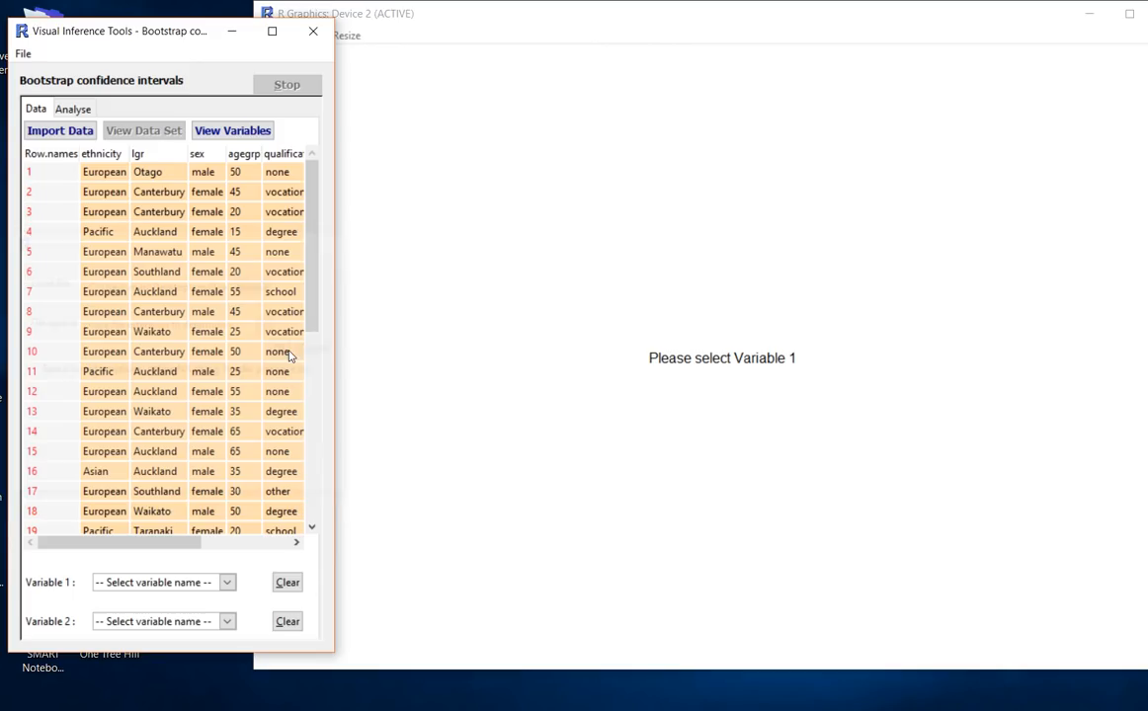
- Look through the imported rows and assign income as Variable 1 and sex as Variable 2
left_click_drag(308, 303, 328, 275)
scroll(224, 299, "down", 7)
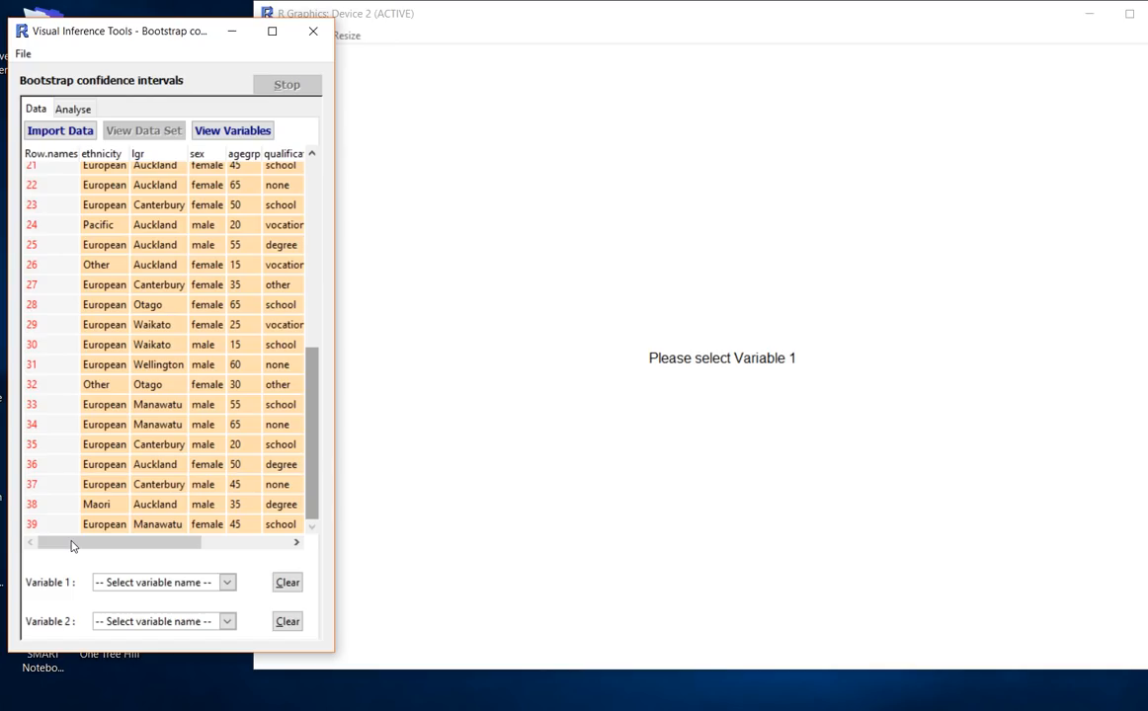
scroll(257, 366, "up", 6)
scroll(275, 397, "down", 6)
left_click(163, 583)
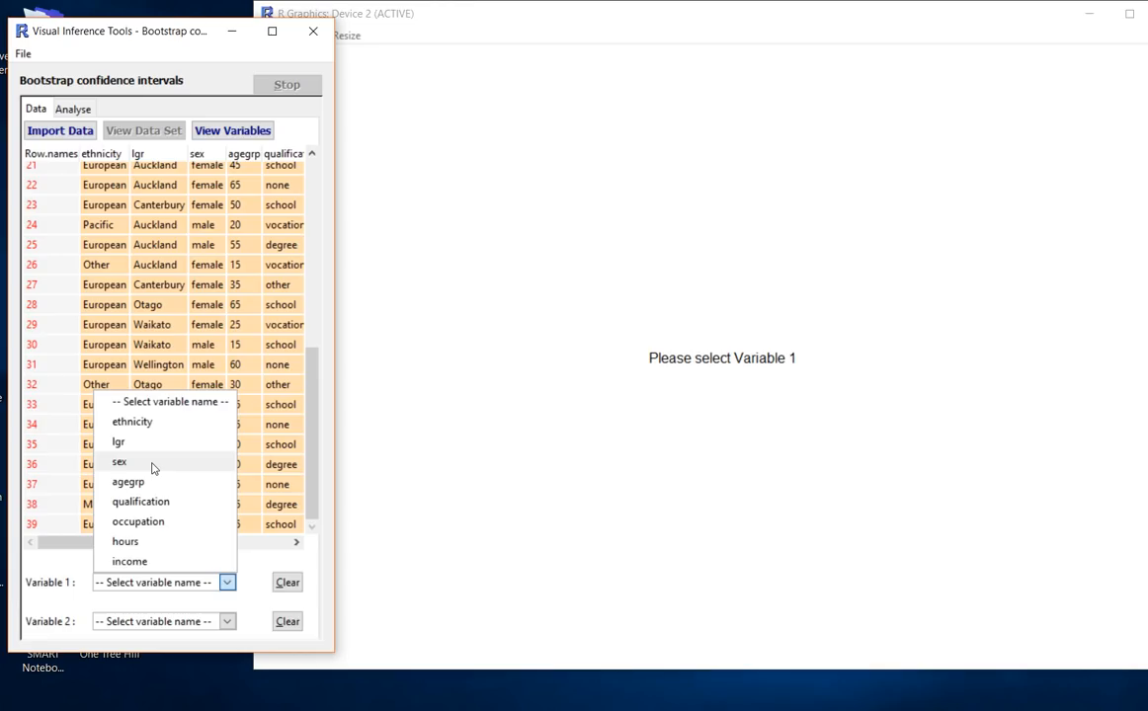
left_click(153, 464)
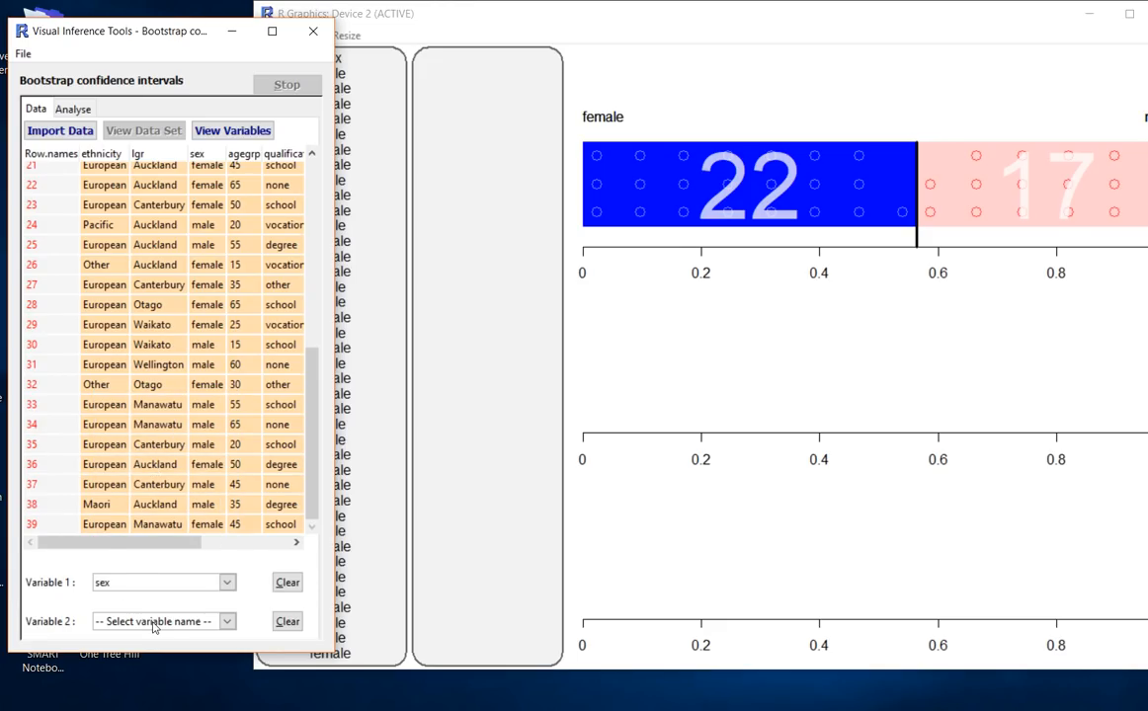
left_click(153, 622)
left_click(153, 601)
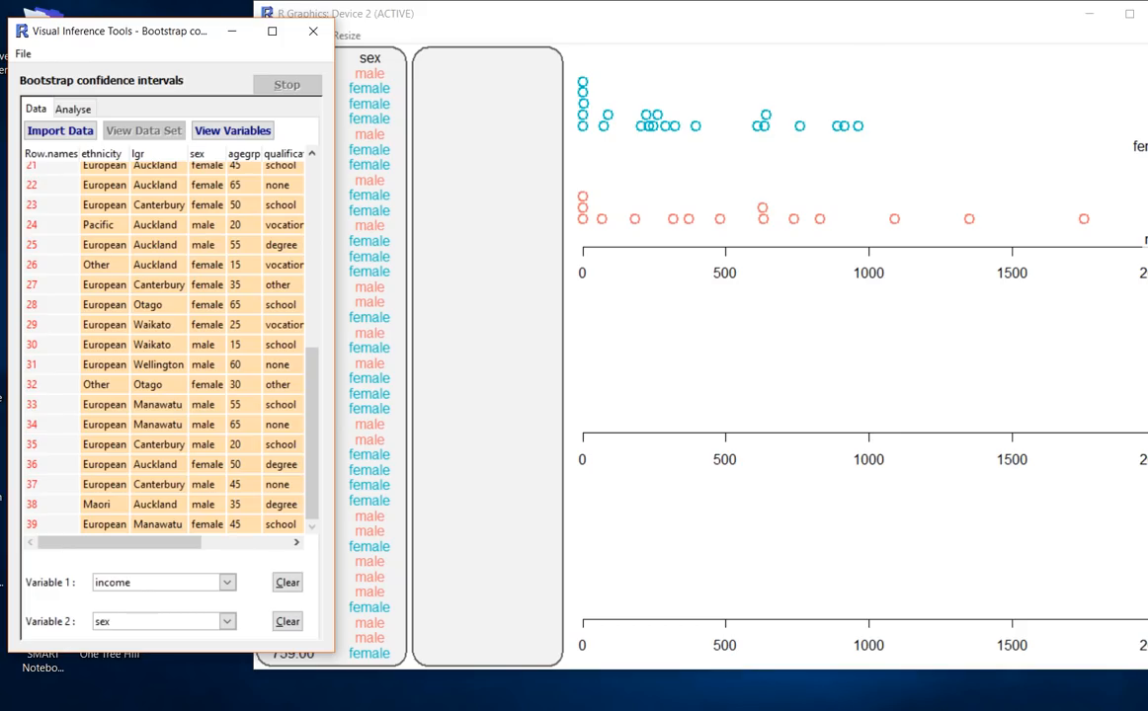
- Narrow the R Graphics window and place it beside the Visual Inference Tools window so both are fully visible
left_click_drag(1146, 179, 1124, 179)
left_click_drag(500, 14, 555, 14)
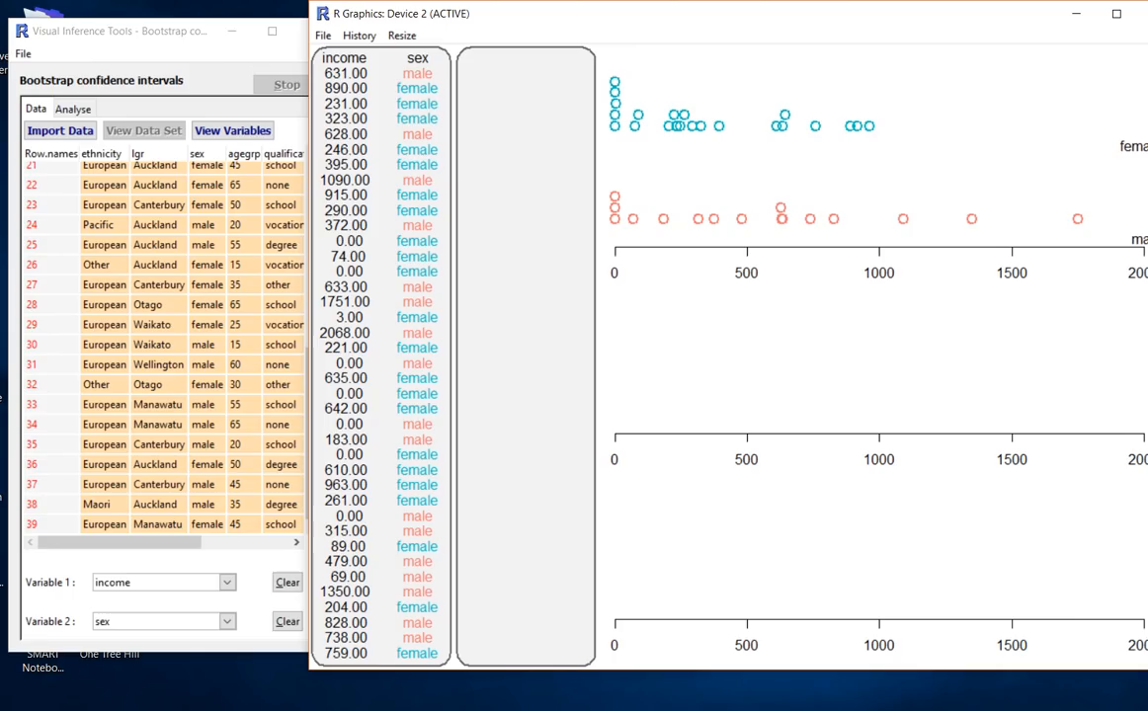
left_click_drag(1147, 320, 1116, 314)
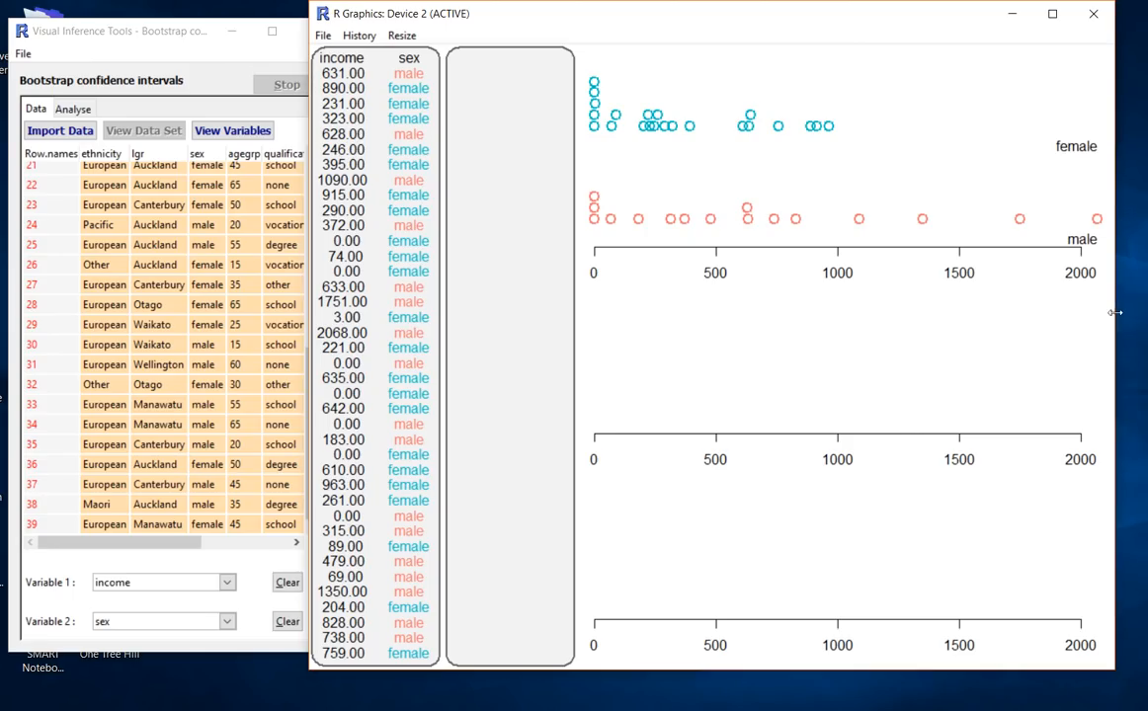
left_click_drag(638, 25, 675, 19)
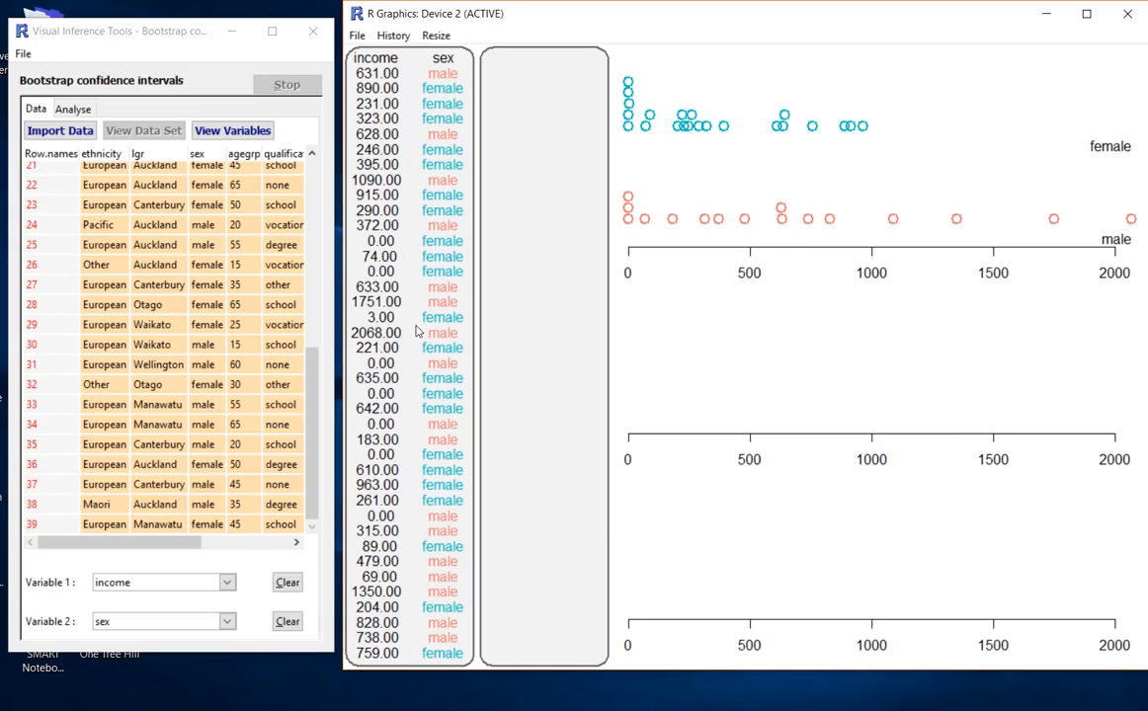
- Set the analysis quantity to median and record the choices
left_click(73, 109)
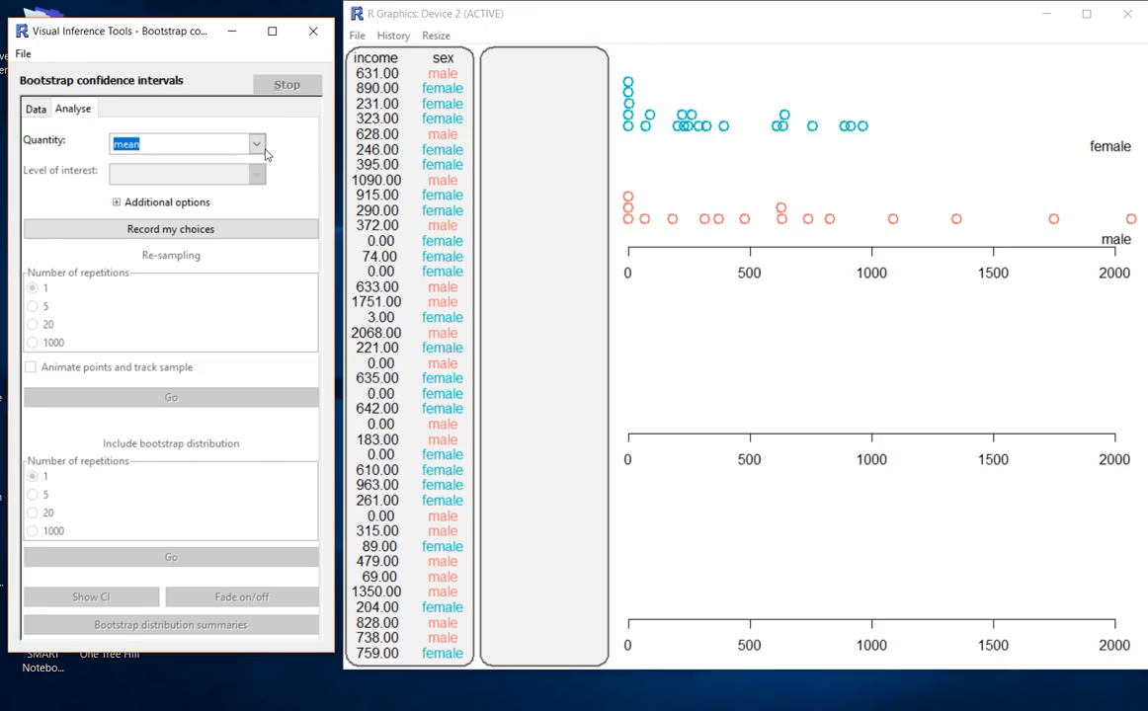
left_click(259, 146)
left_click(149, 190)
left_click(176, 233)
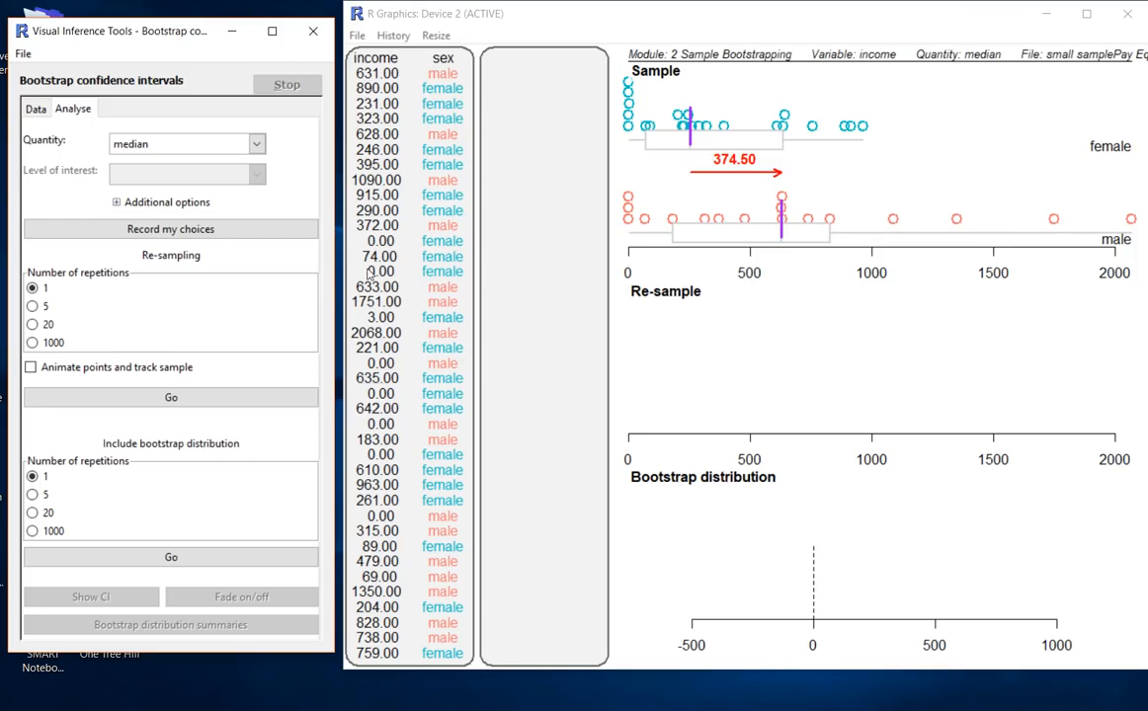
- Run one re-sampling repetition with animated points and sample tracking, stop it, and turn the animation off again
left_click(59, 371)
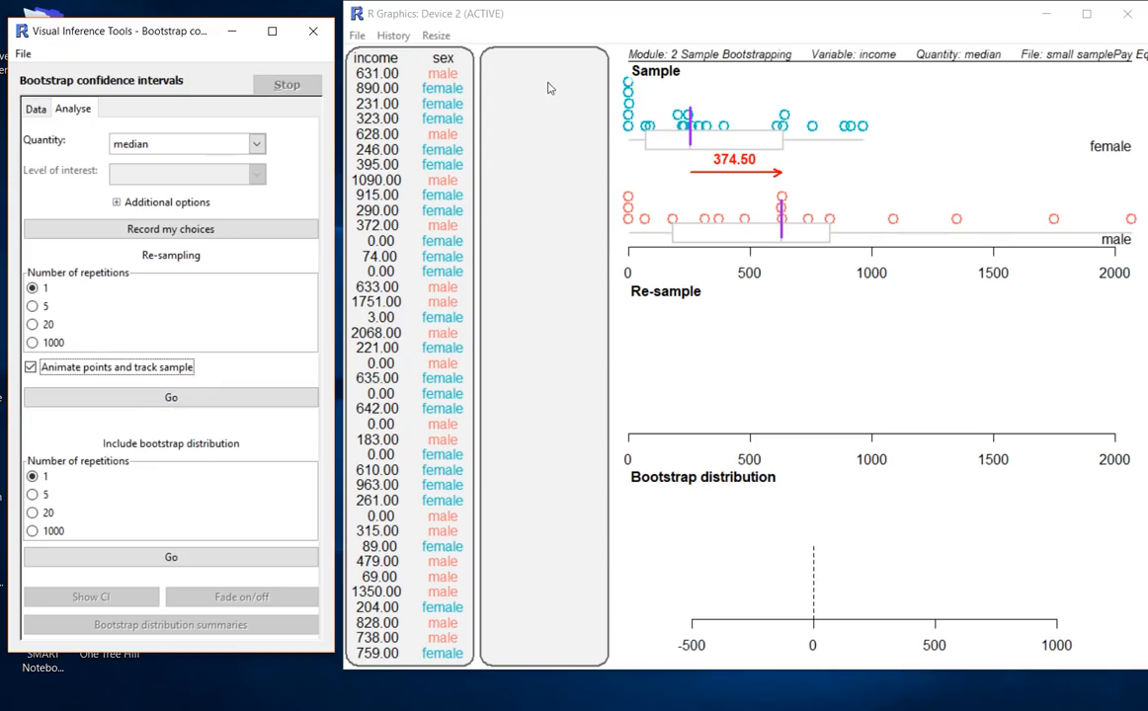
left_click(158, 406)
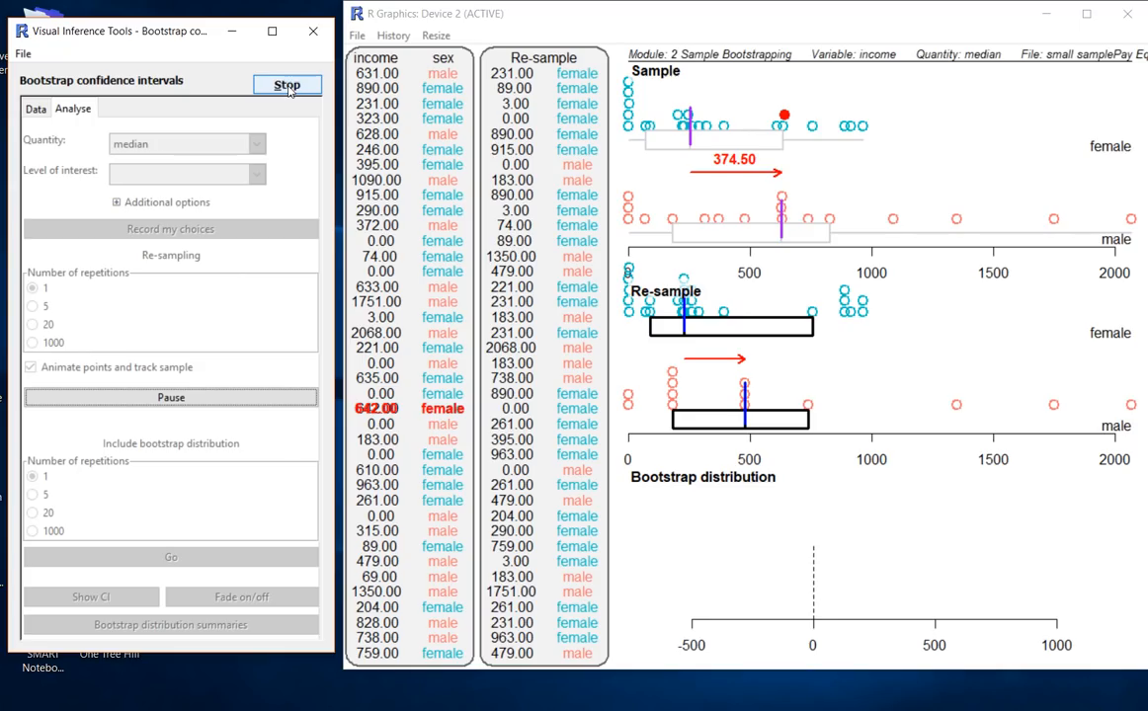
left_click(287, 86)
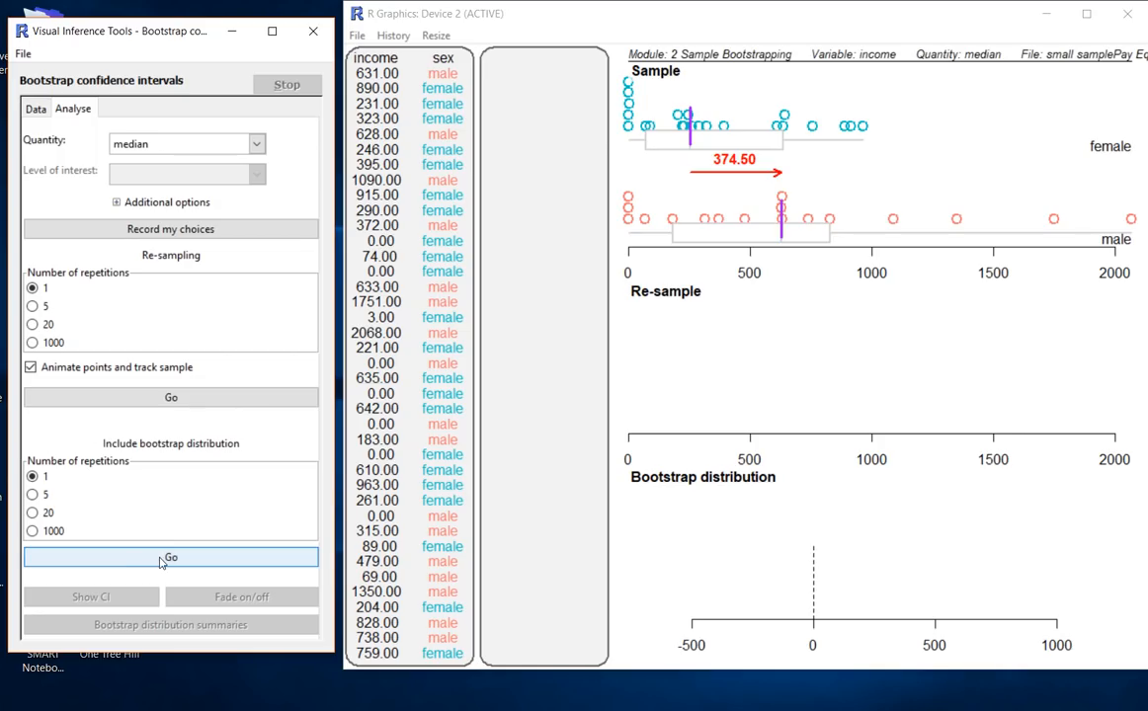
left_click(31, 366)
- Build up the bootstrap distribution with successive runs of 1, 5 and 20 repetitions
left_click(173, 559)
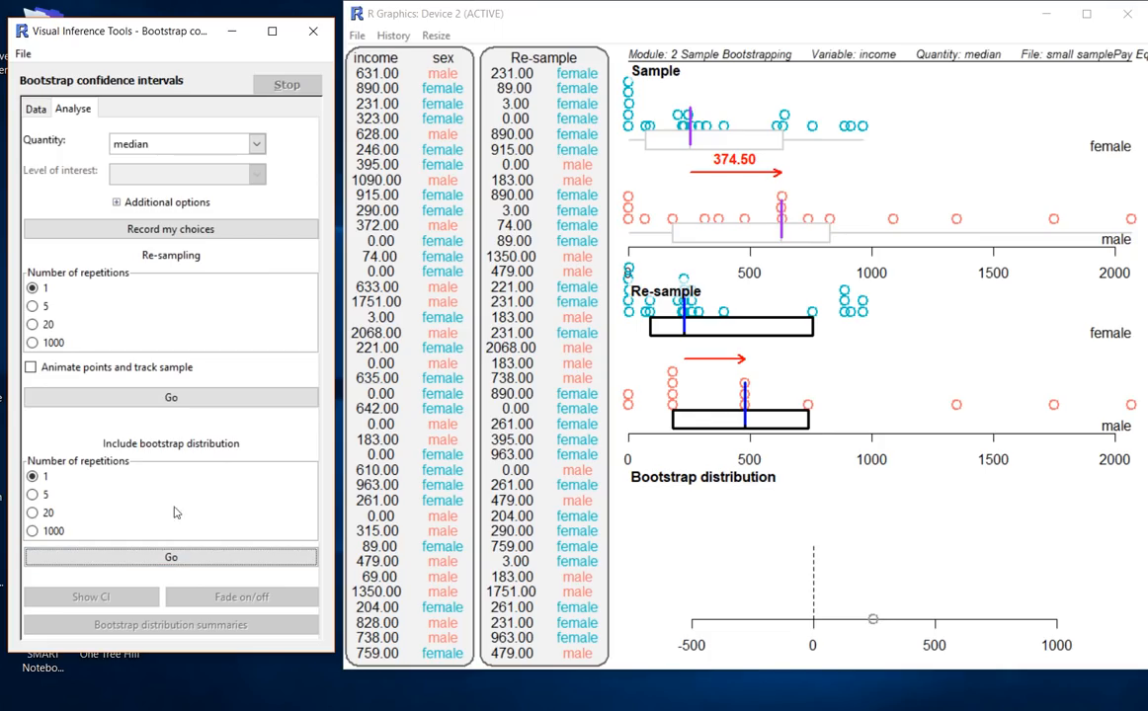
left_click(35, 496)
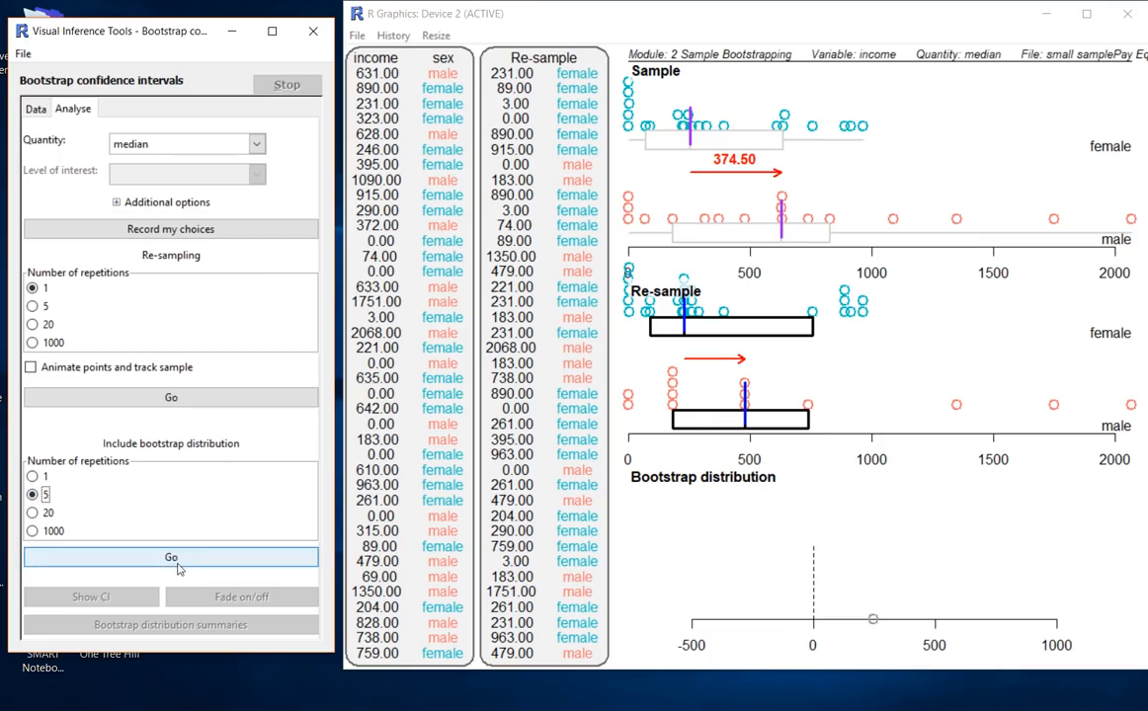
left_click(180, 559)
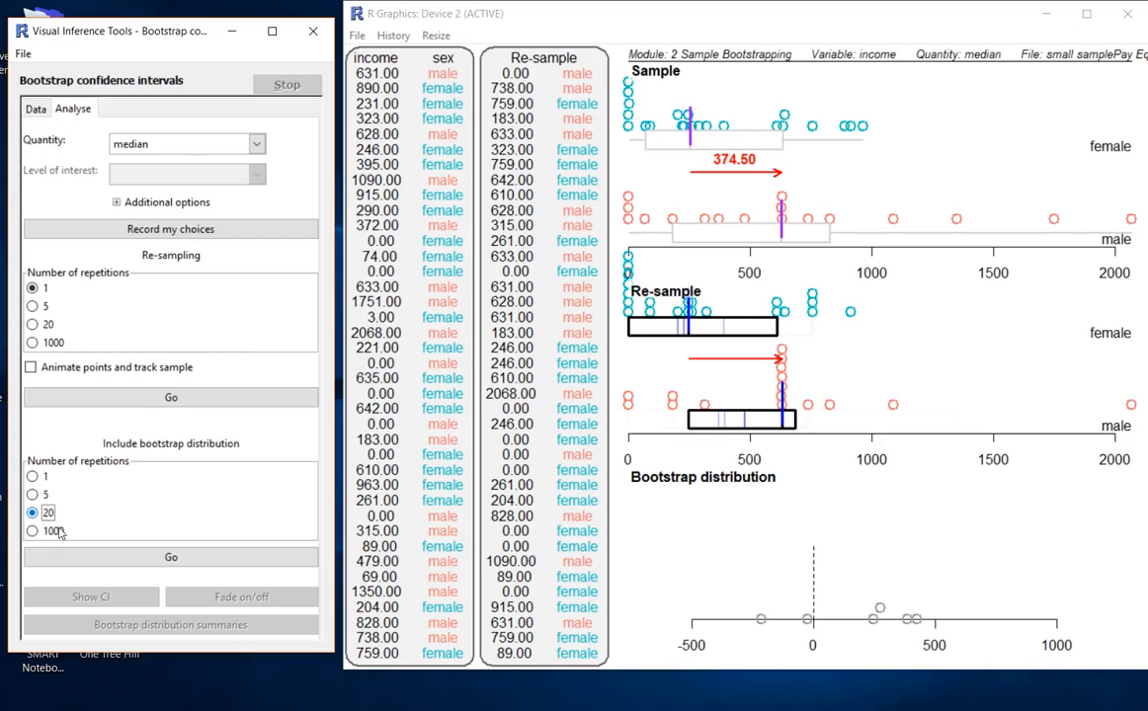
left_click(47, 514)
left_click(171, 559)
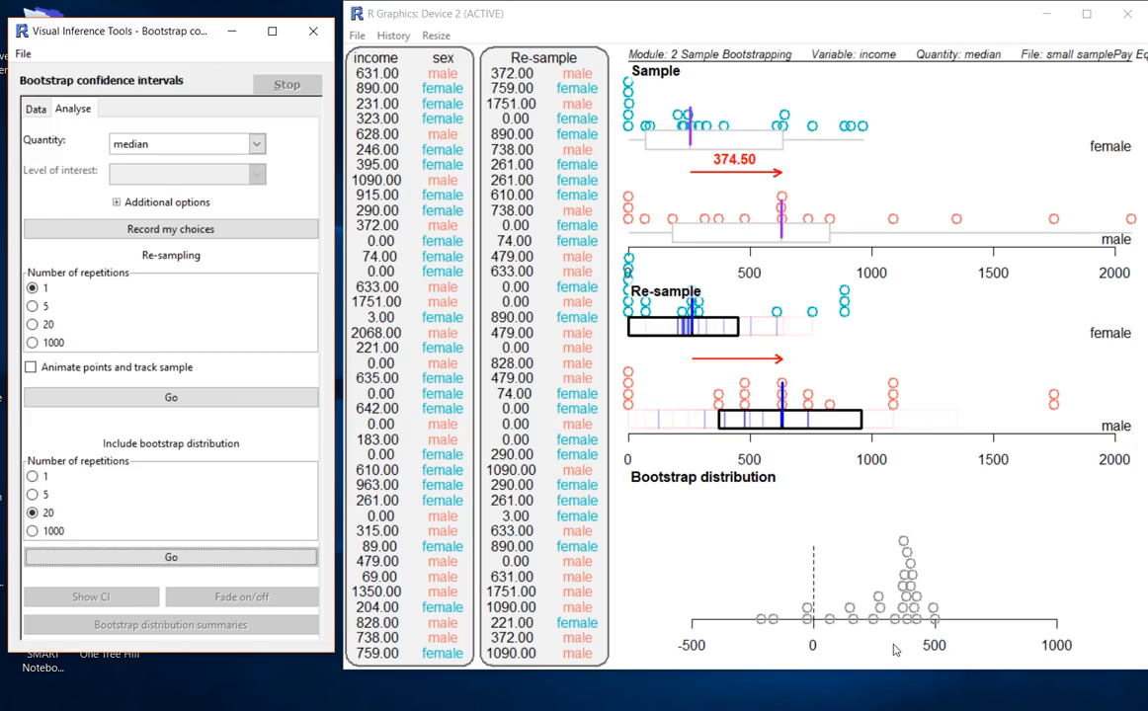
- Run 1000 bootstrap repetitions and show the confidence interval on the bootstrap distribution
left_click(45, 533)
left_click(161, 559)
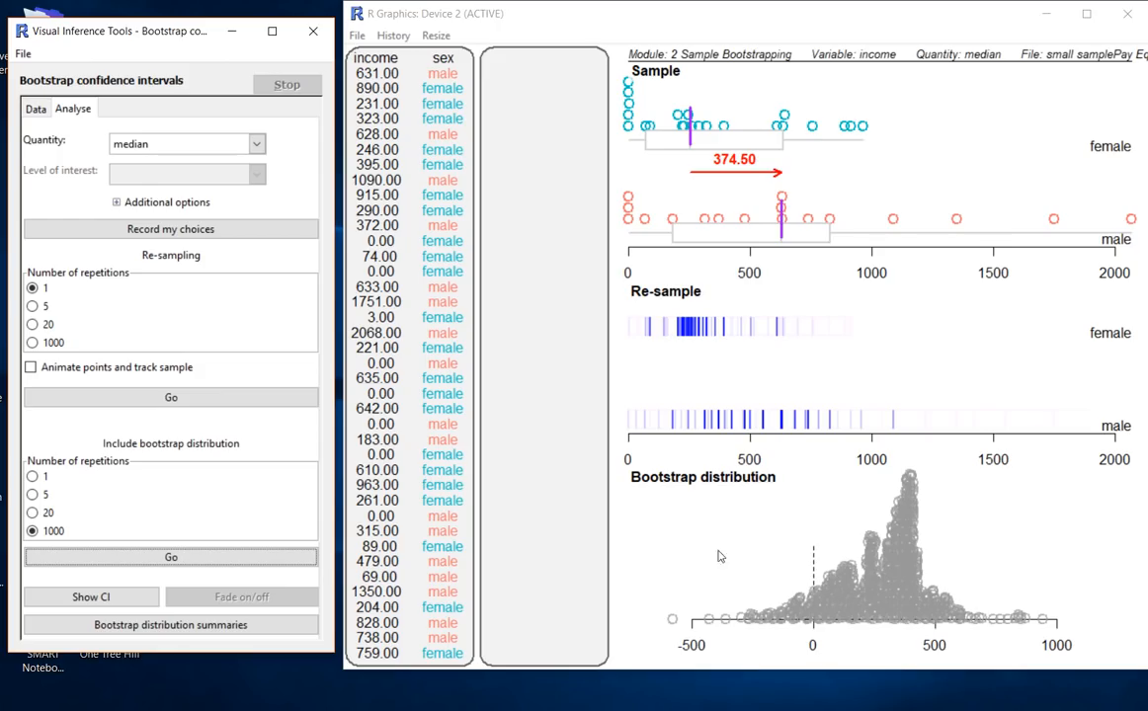
left_click(101, 605)
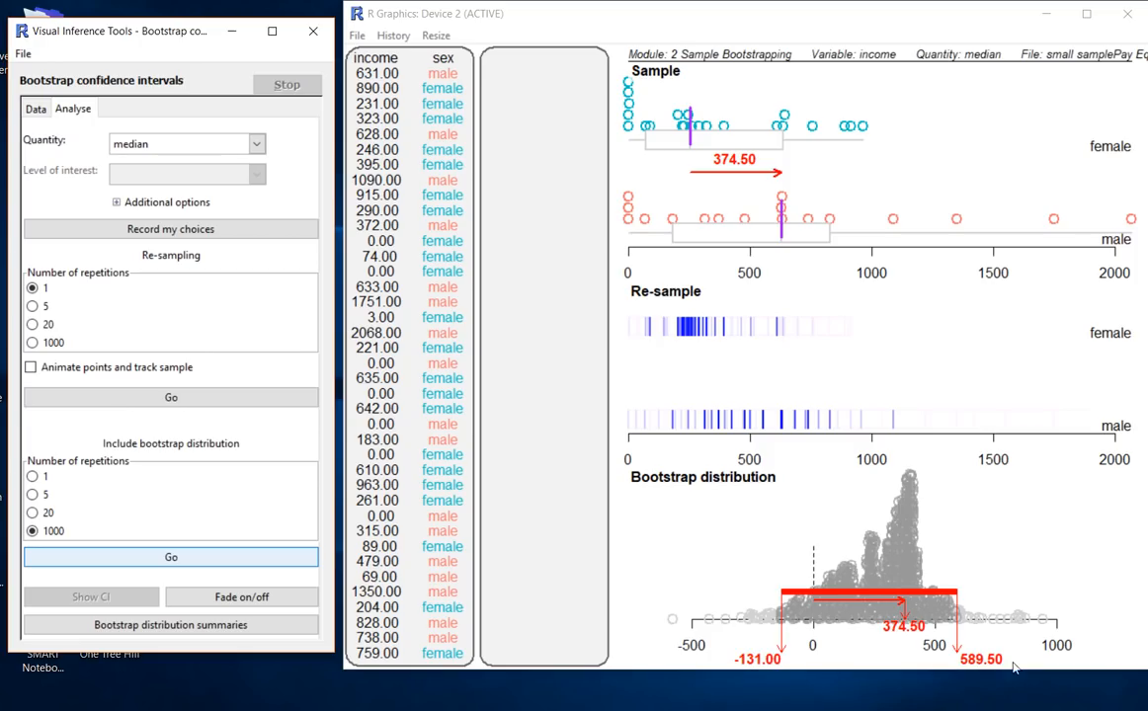
left_click(941, 674)
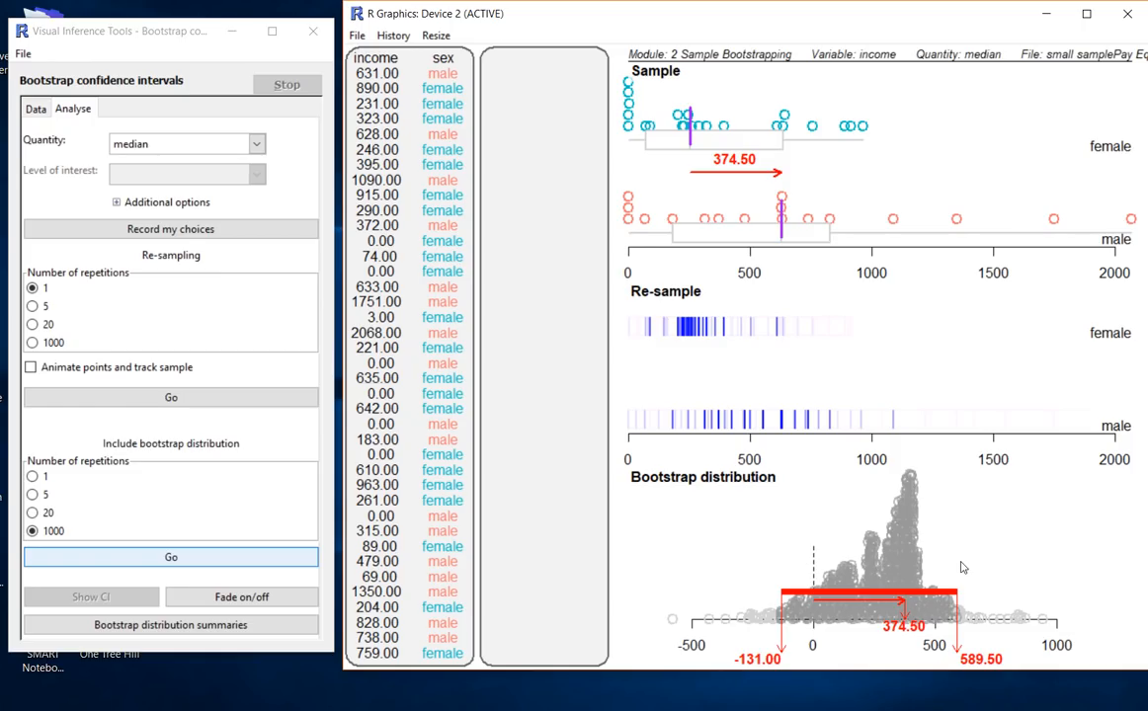
left_click(22, 54)
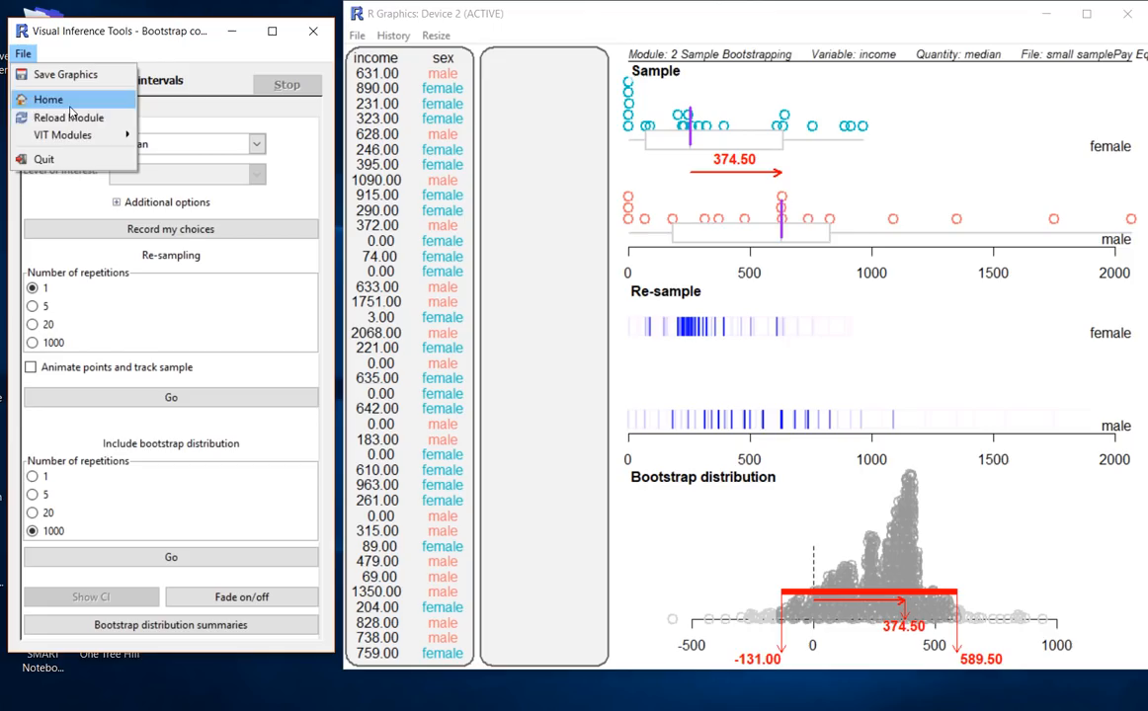
left_click(181, 118)
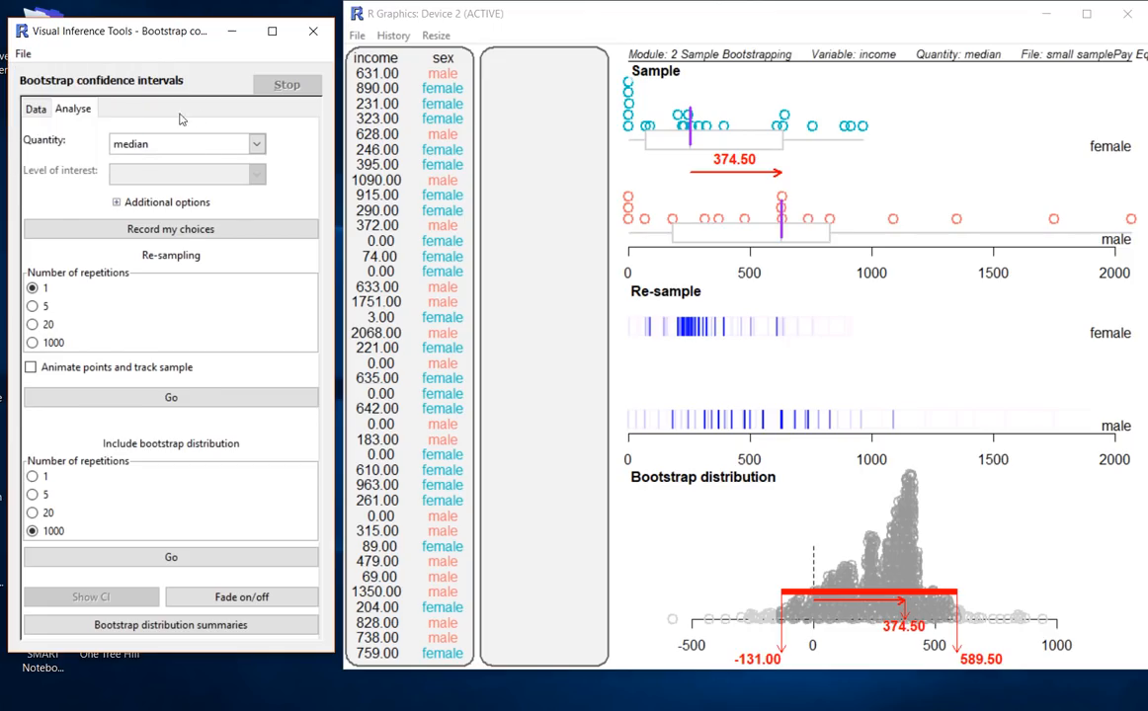
- Import the full Pay Equality Dataset.csv from the Desktop as the new data set
left_click(37, 108)
left_click(77, 134)
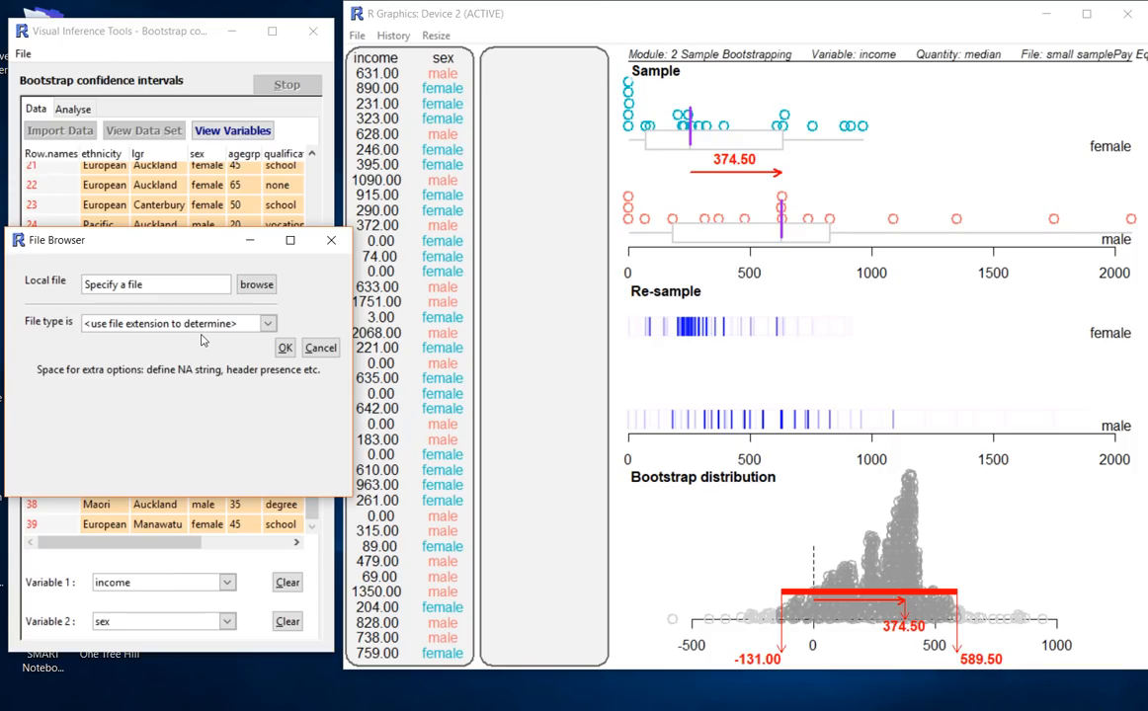
left_click(257, 284)
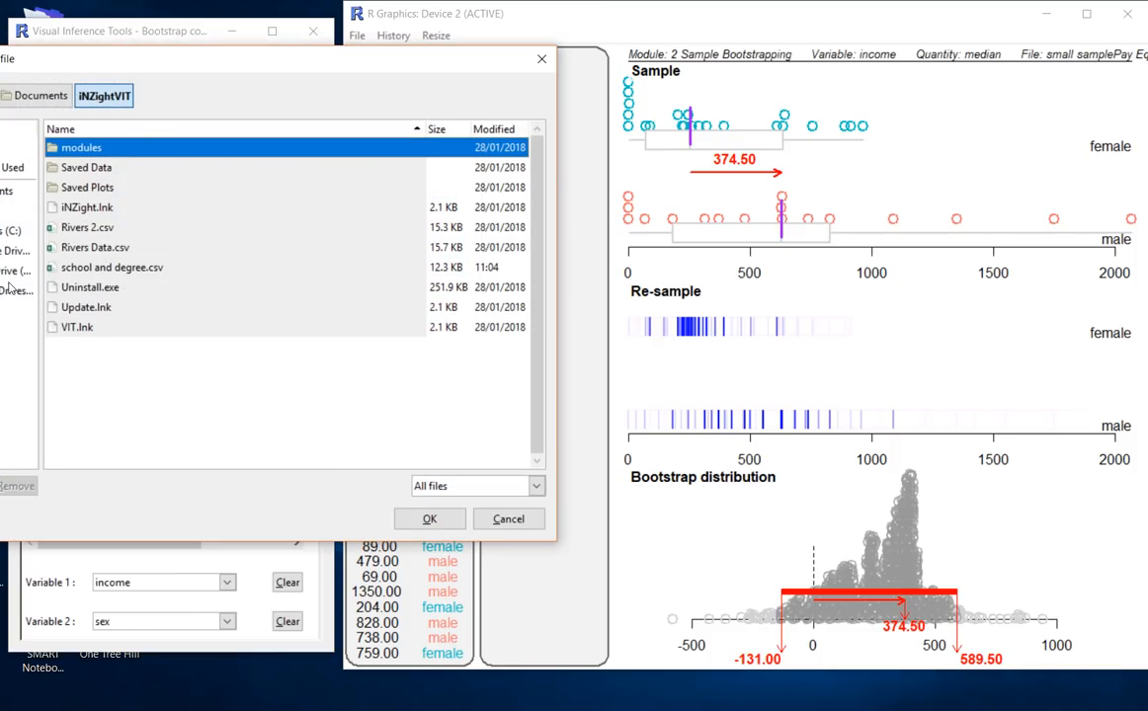
left_click(8, 210)
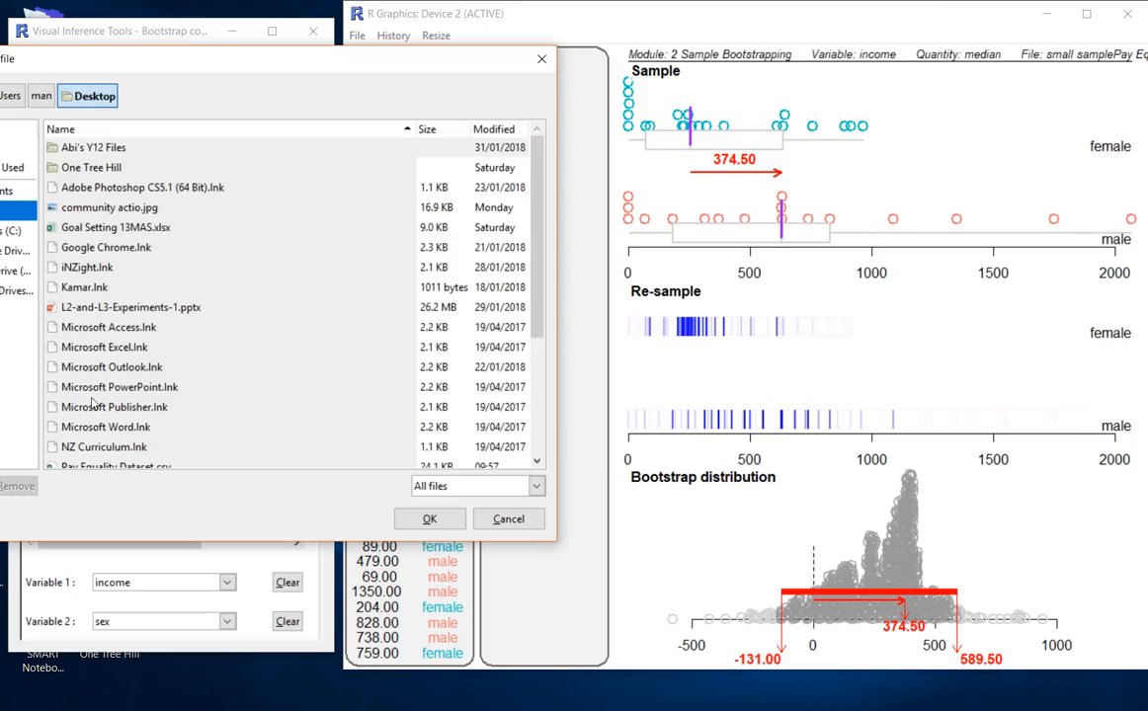
left_click(161, 341)
scroll(158, 326, "down", 3)
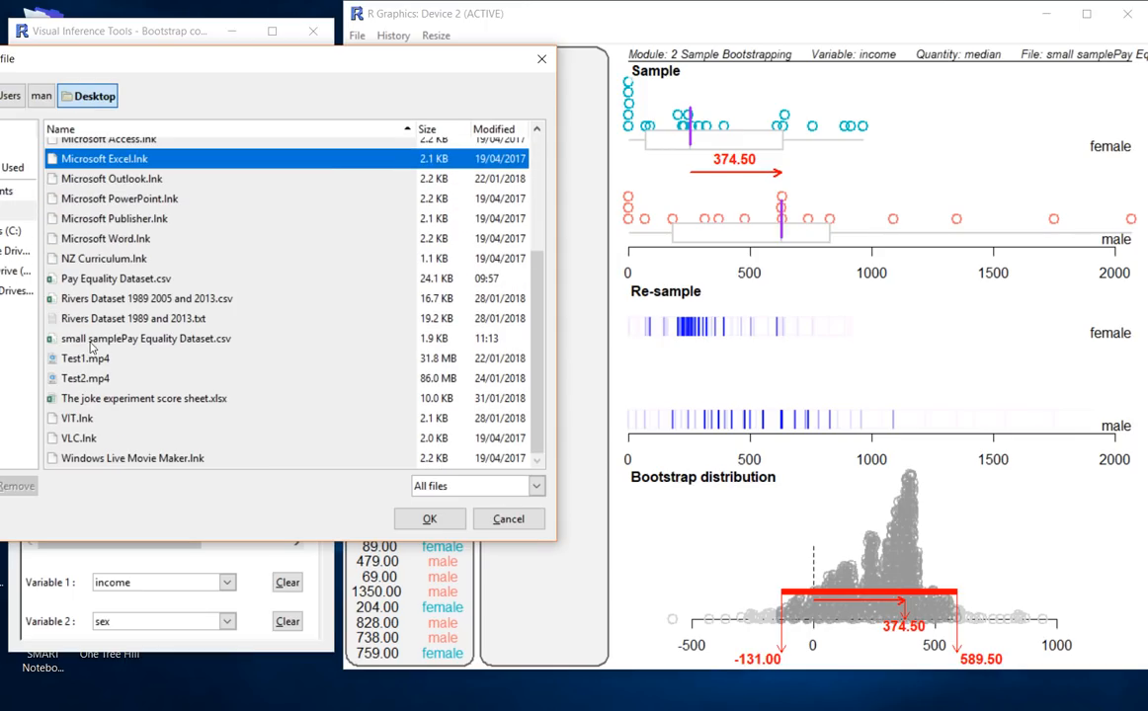
left_click(105, 278)
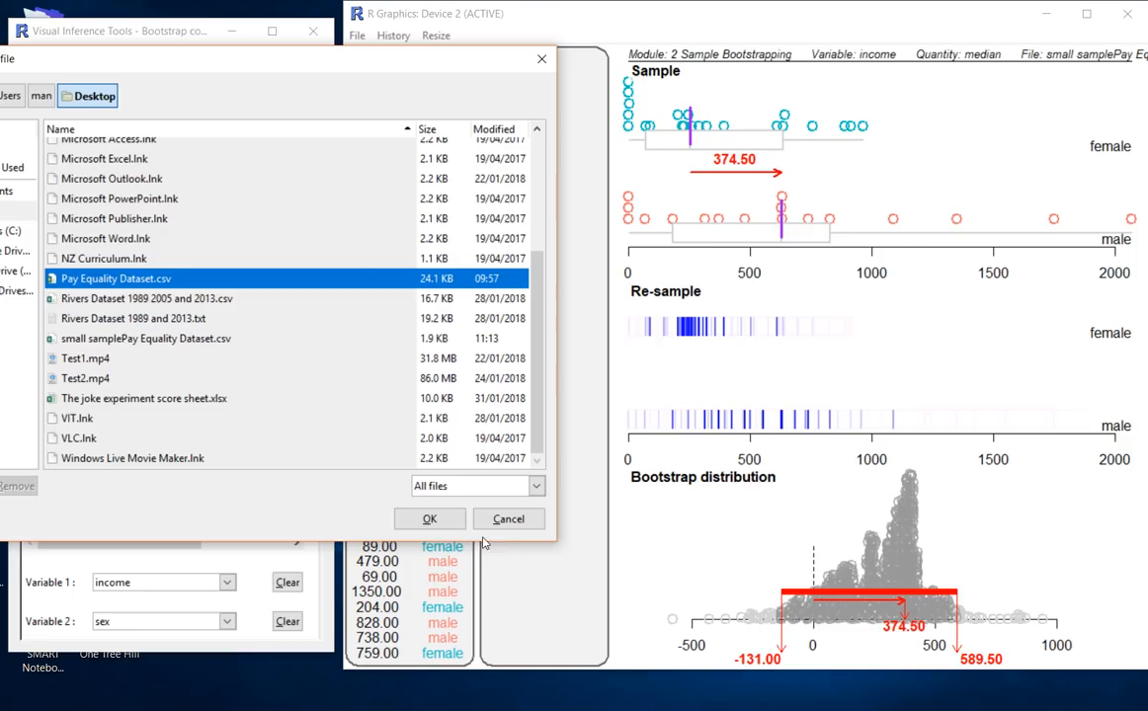
left_click(429, 519)
left_click(285, 349)
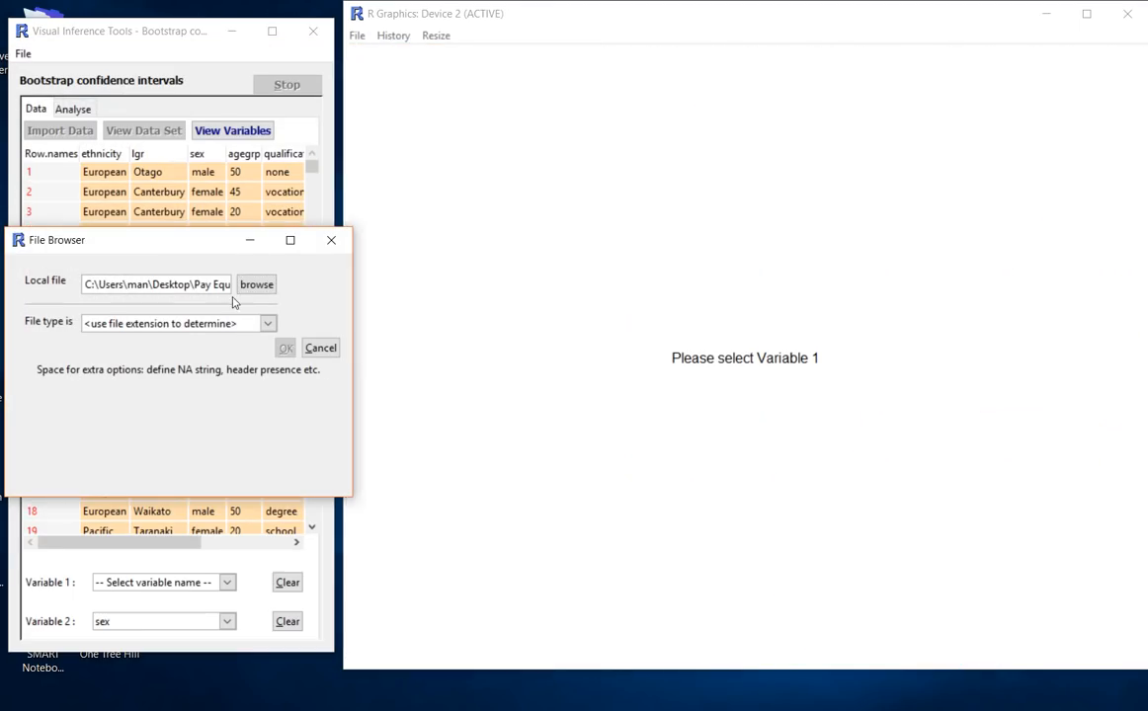
- Choose sex as the first variable and income as the second variable for the imported data
left_click(87, 111)
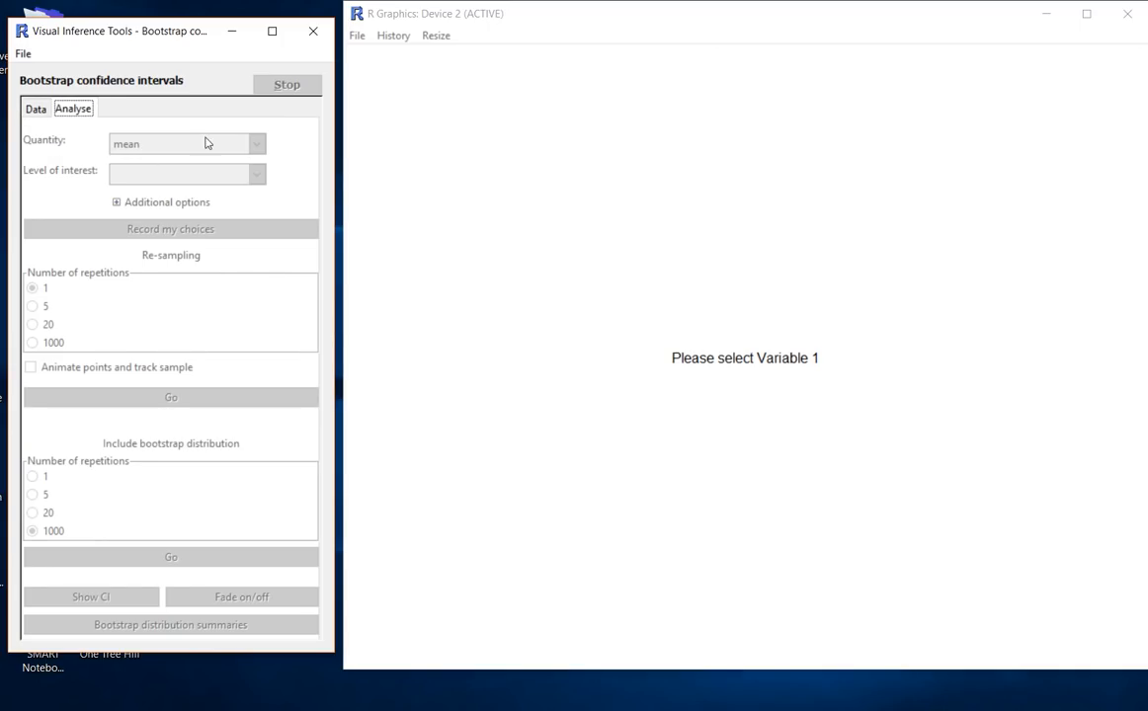
left_click(41, 108)
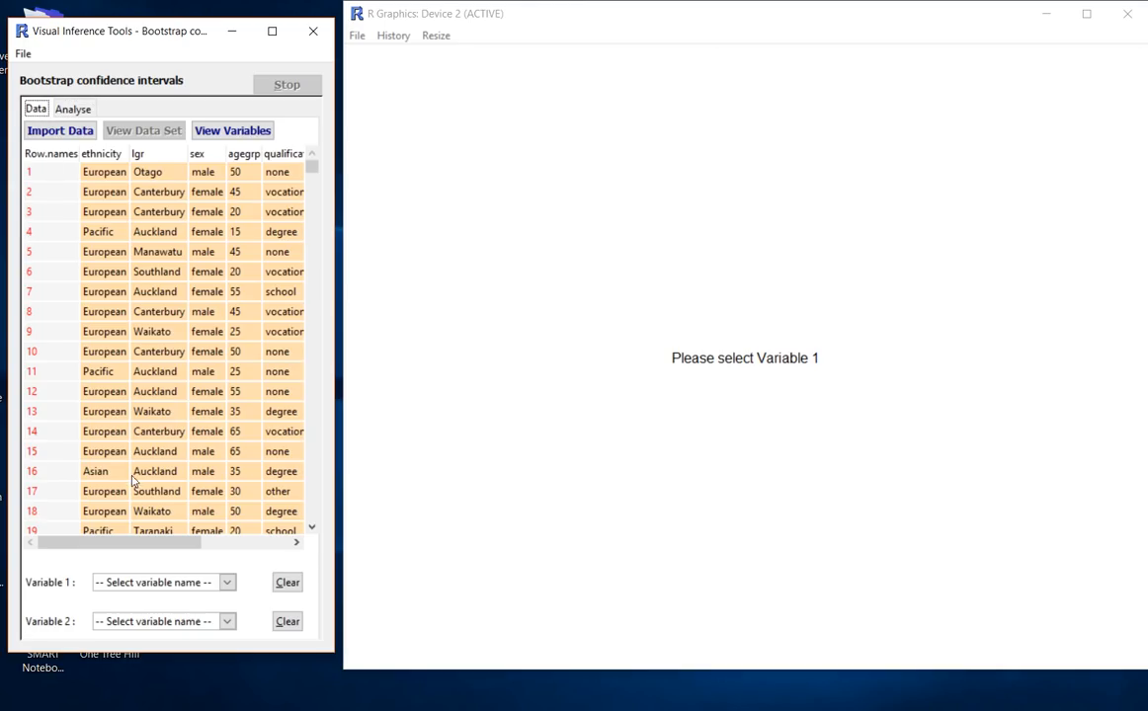
left_click(158, 581)
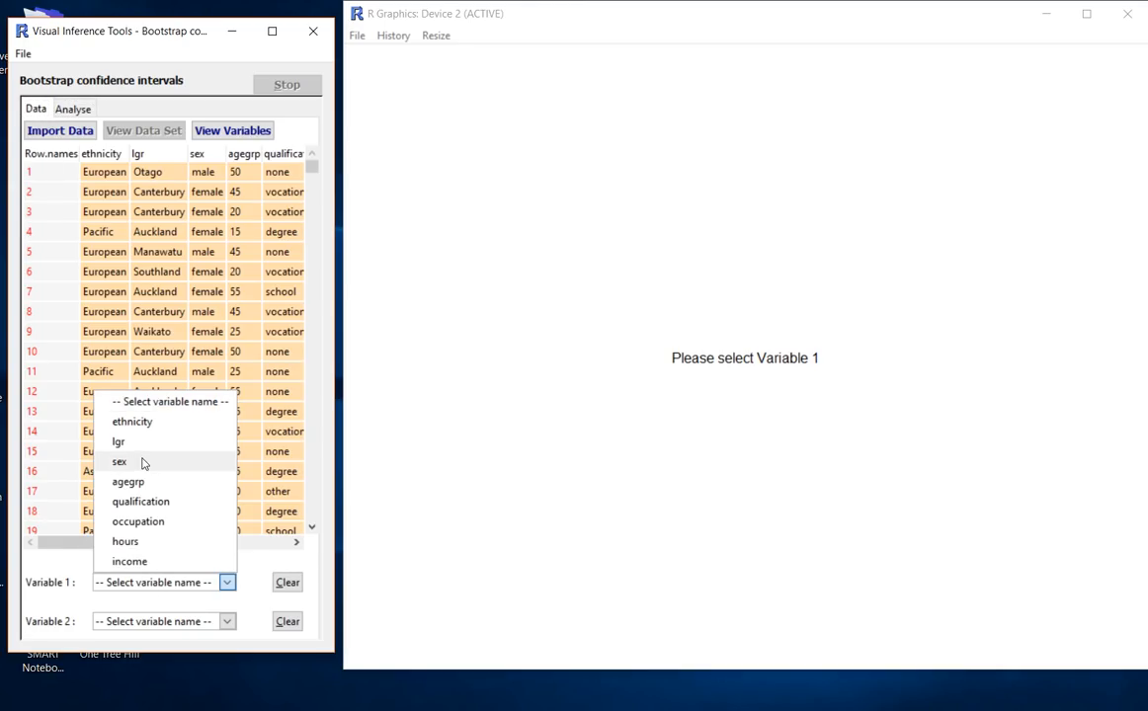
left_click(142, 463)
left_click(227, 622)
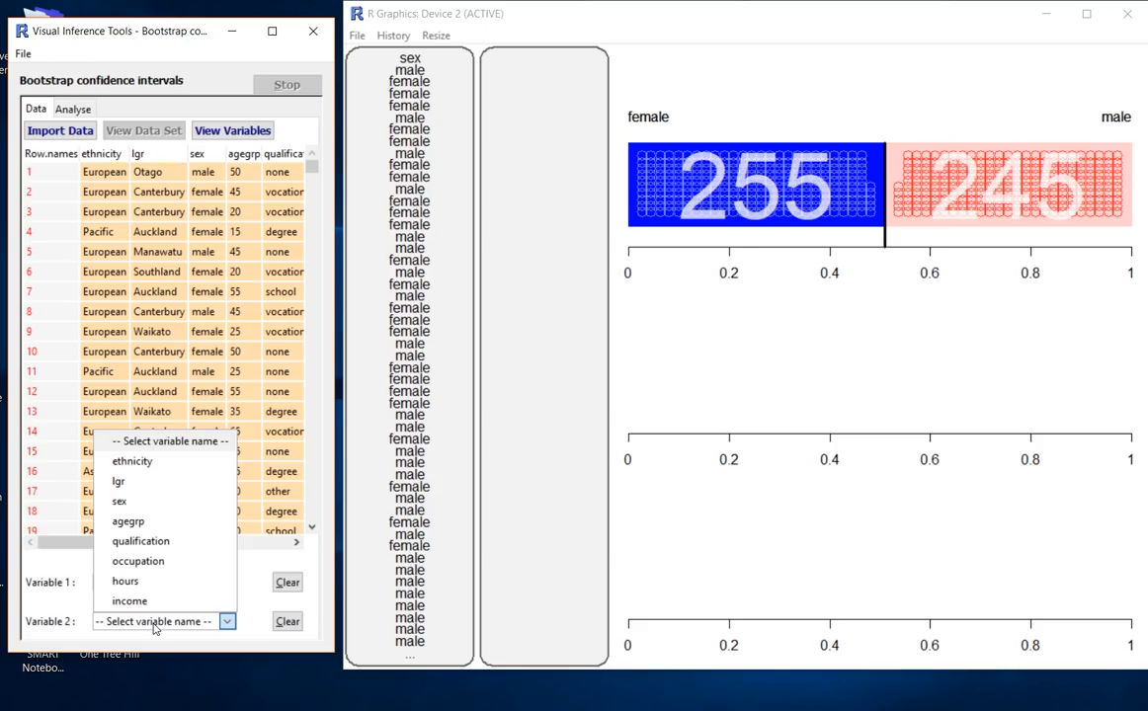
left_click(129, 602)
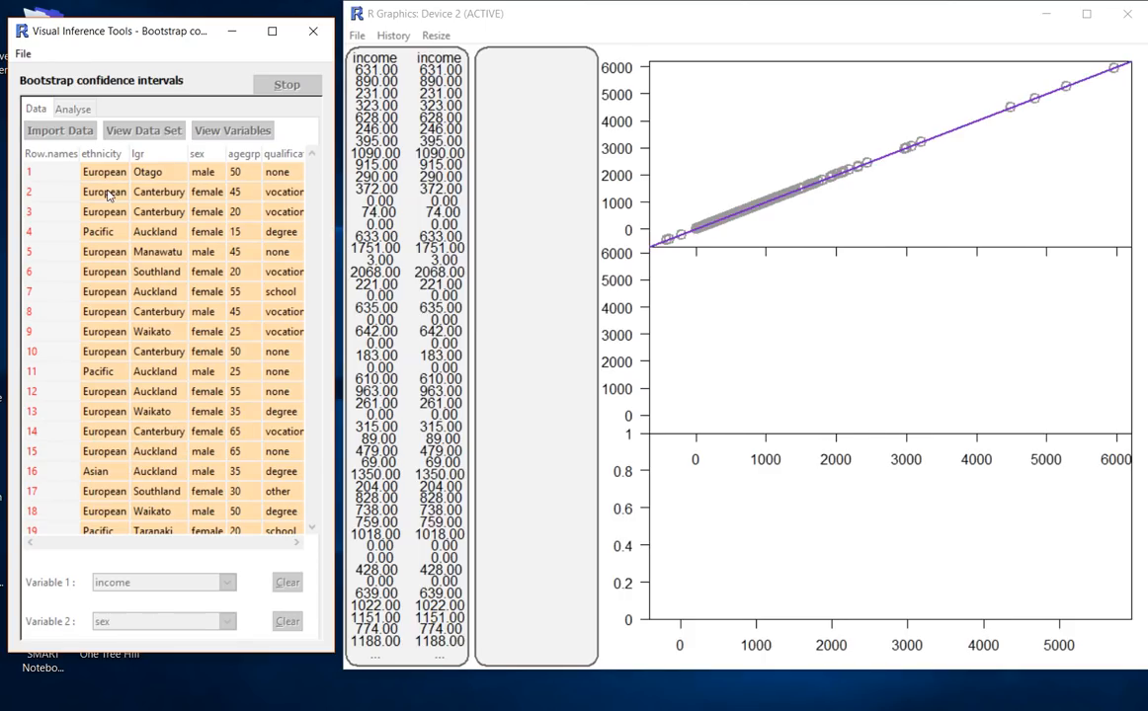
- Set the analysis quantity to median for the full data set and record the choices
left_click(88, 115)
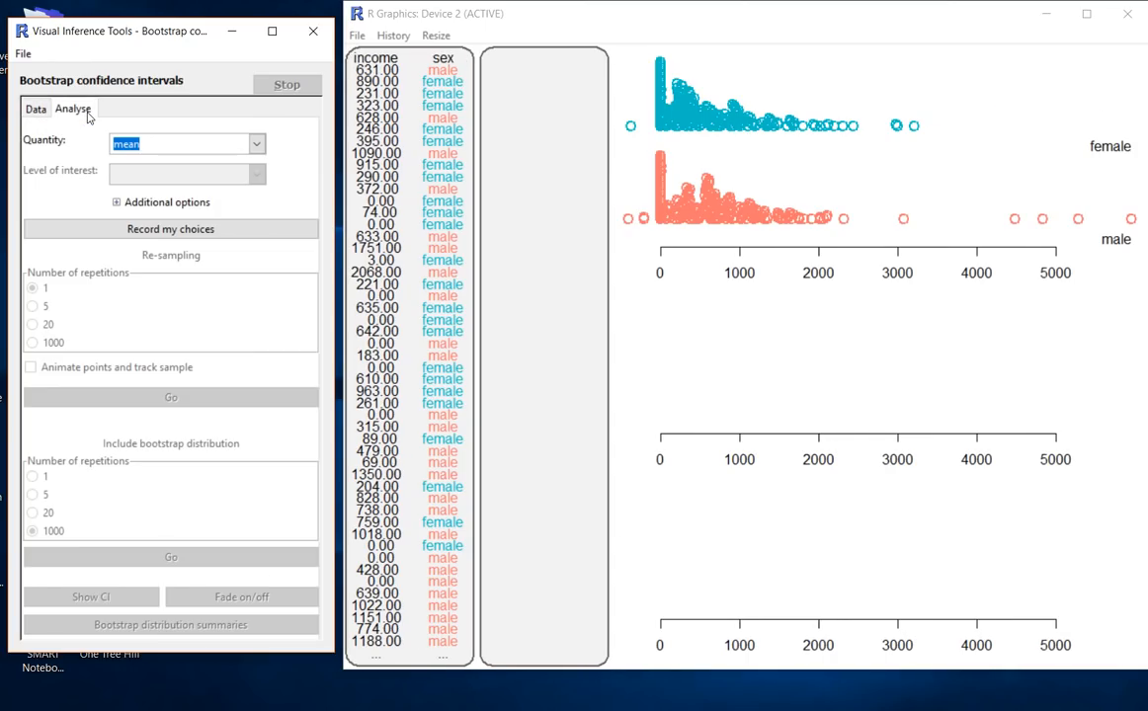
left_click(255, 146)
left_click(178, 192)
left_click(158, 235)
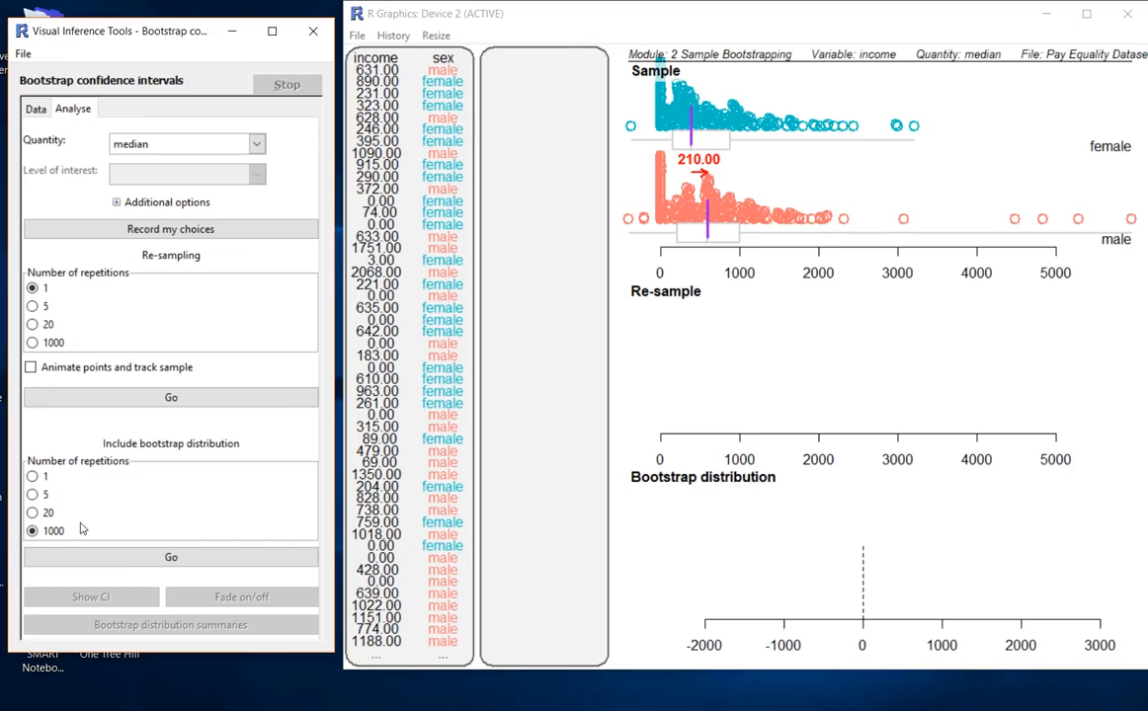
- Run 1000 repetitions for the bootstrap distribution of the full data set and show its confidence interval
left_click(184, 561)
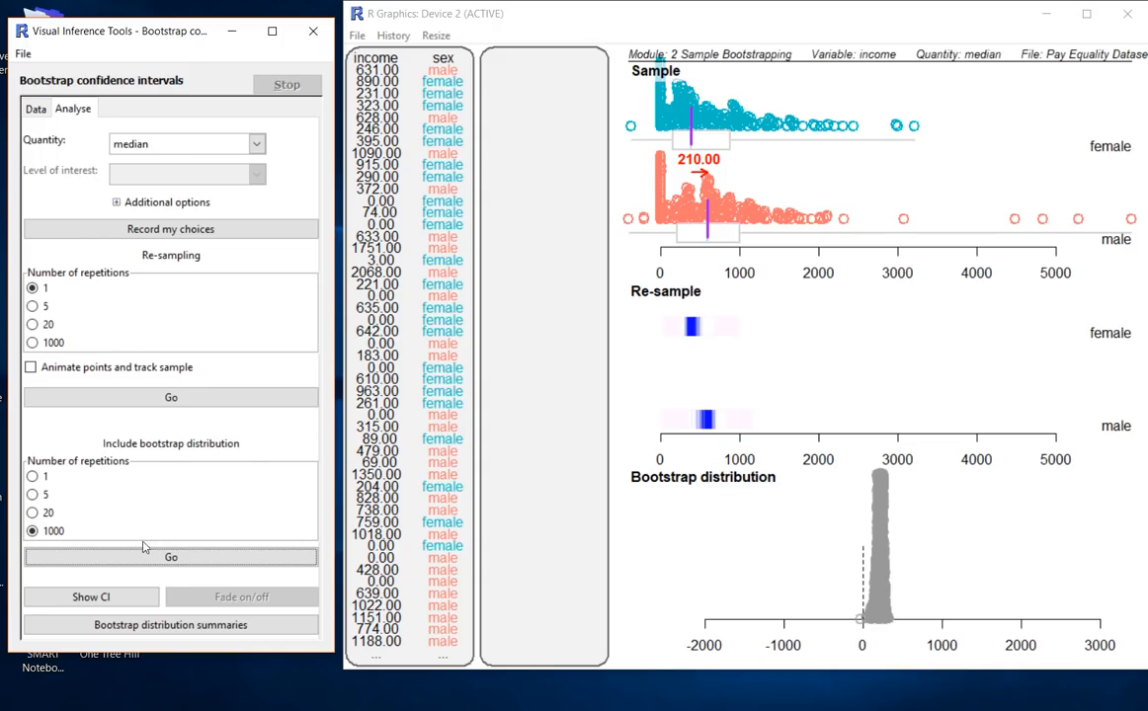
left_click(119, 601)
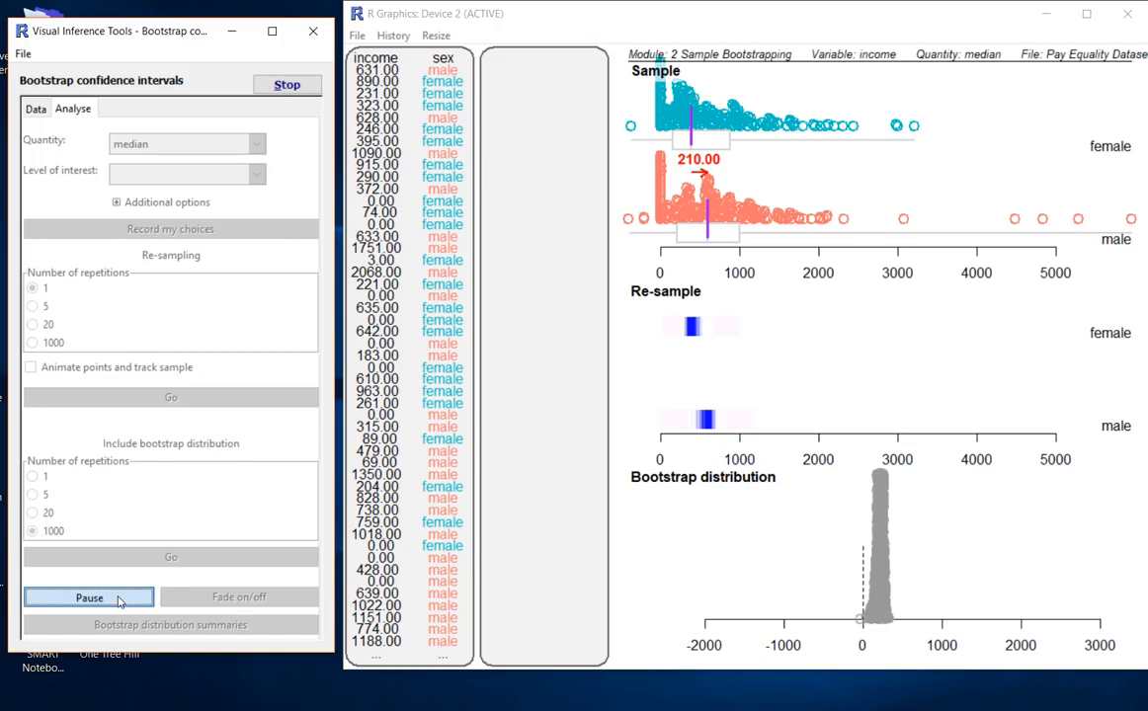